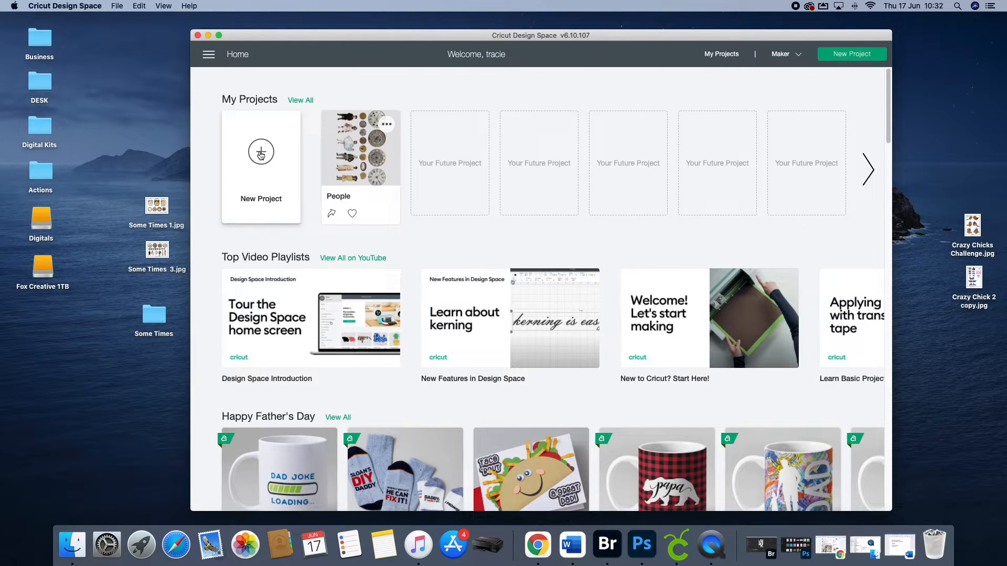
Step: Set the machine to Cricut Maker and start a new project
click(798, 56)
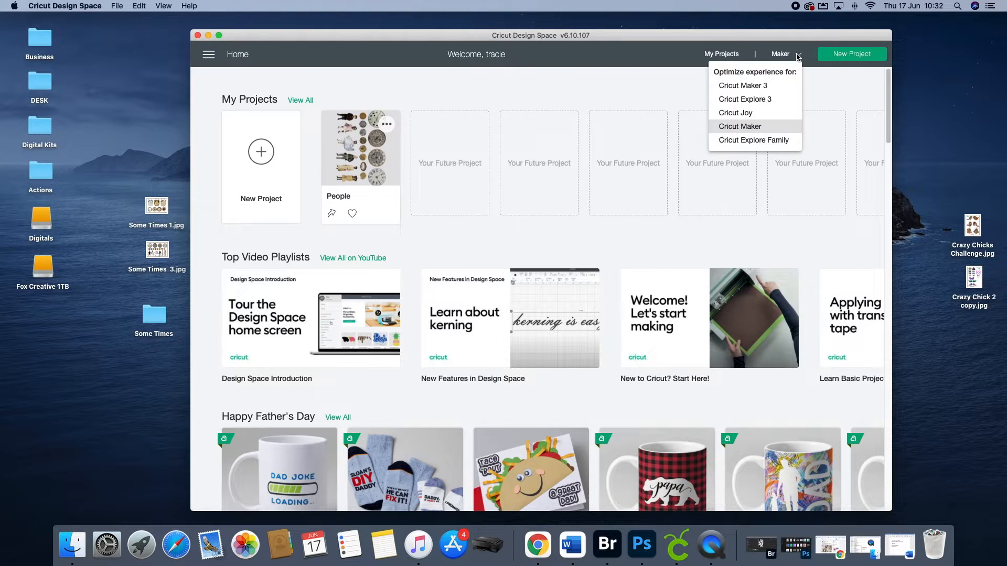
click(722, 126)
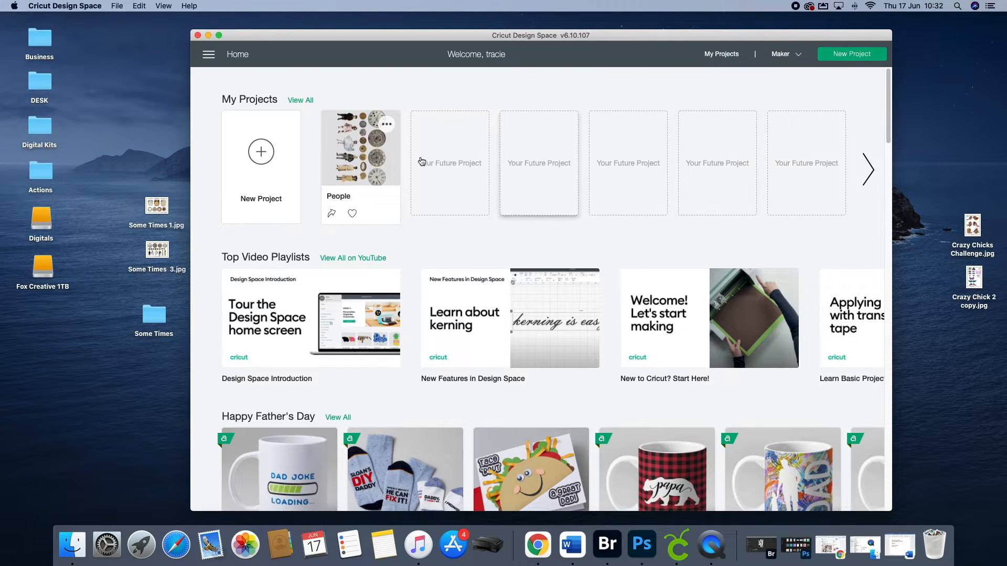
click(259, 151)
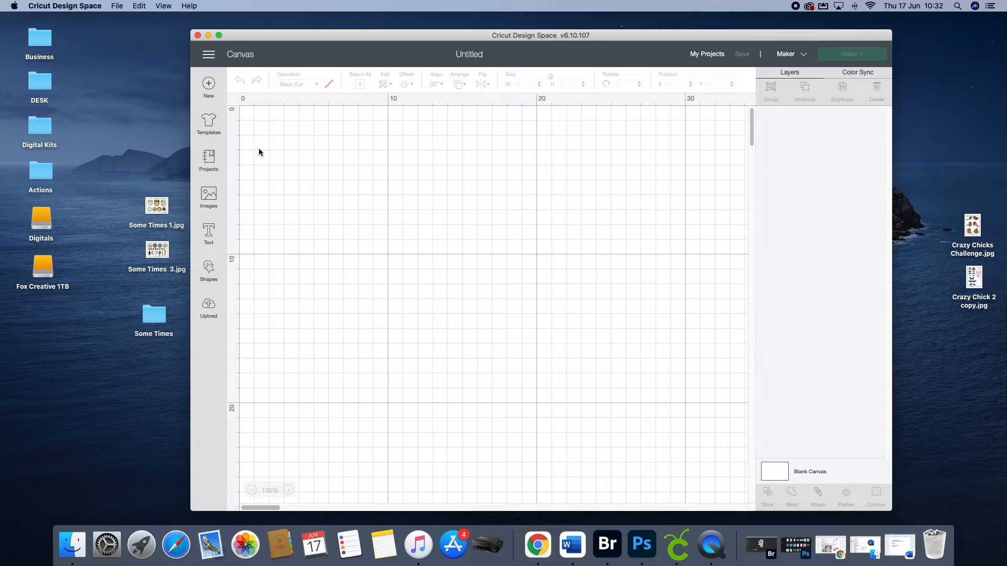
Step: Load Some Times 3.jpg from the desktop as an image upload and set its image type to Complex
click(209, 307)
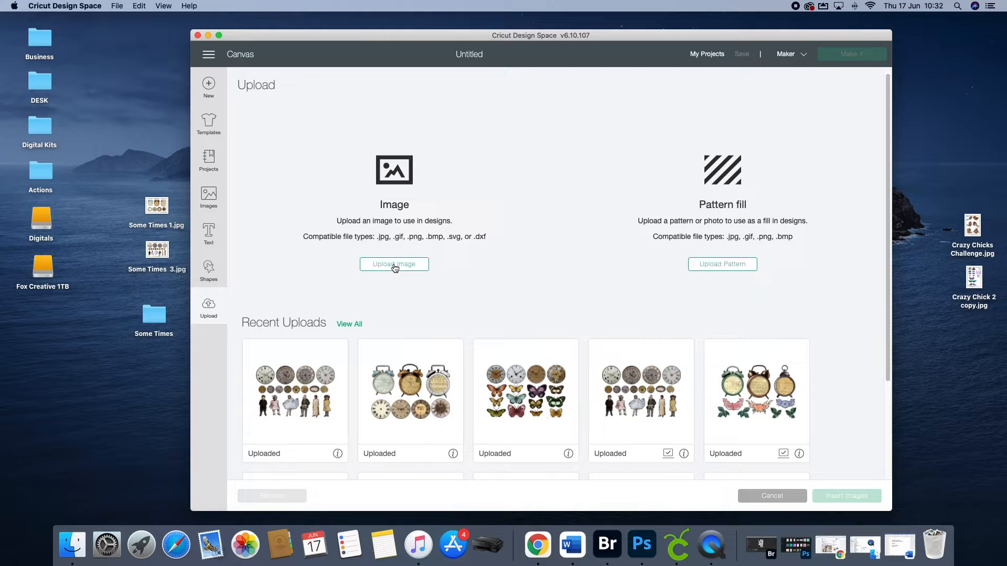
click(394, 265)
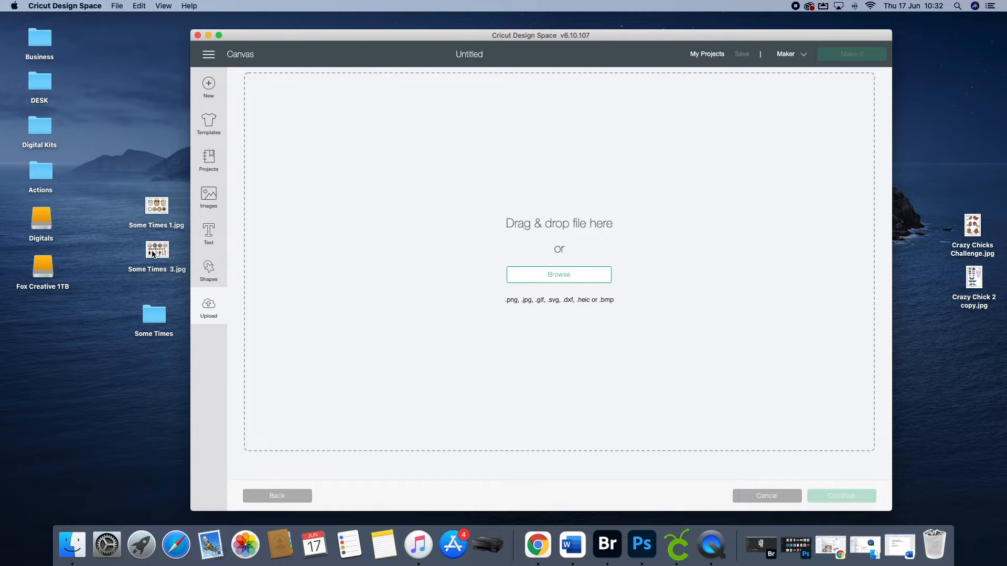
drag(152, 254, 559, 243)
drag(475, 38, 461, 25)
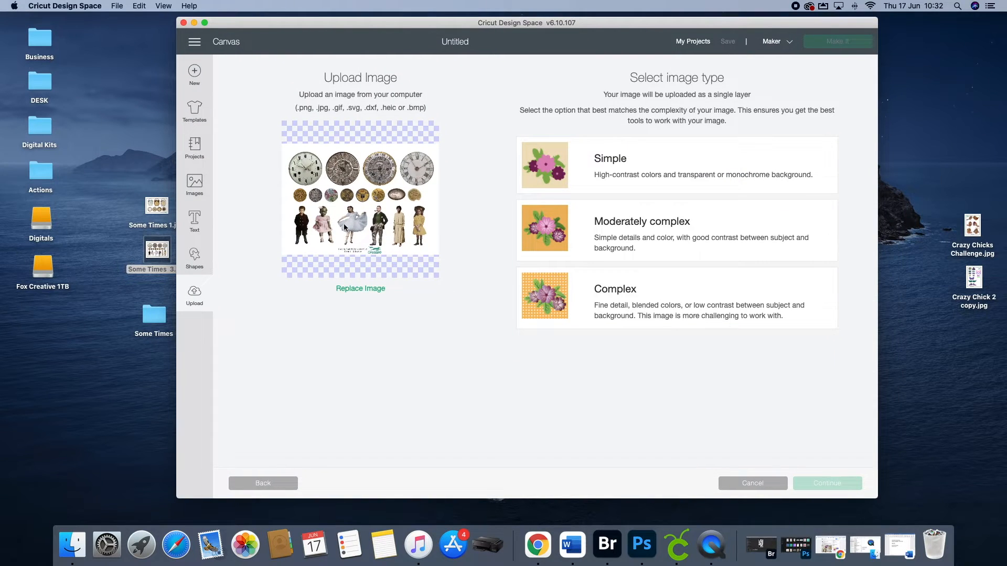
click(617, 295)
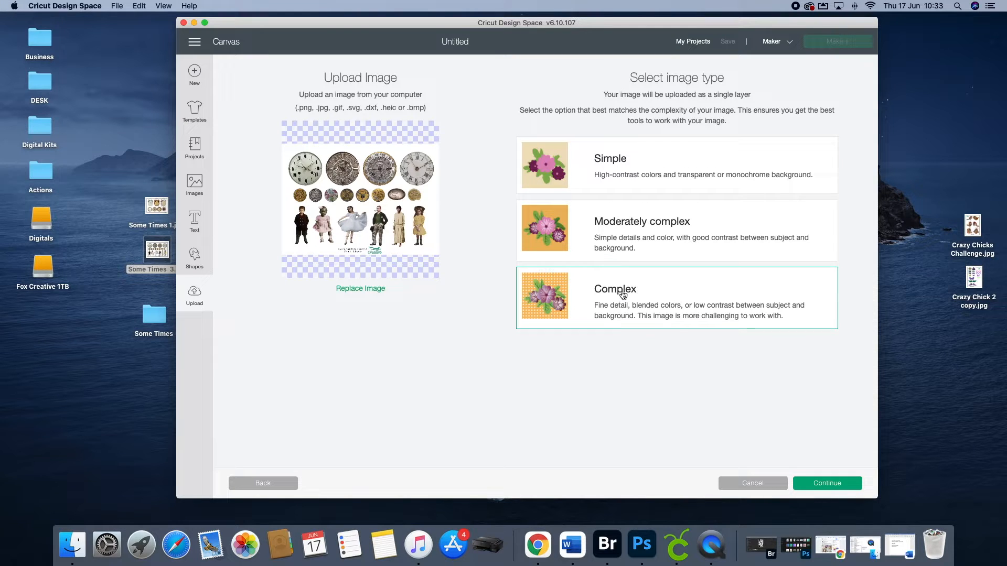
click(824, 484)
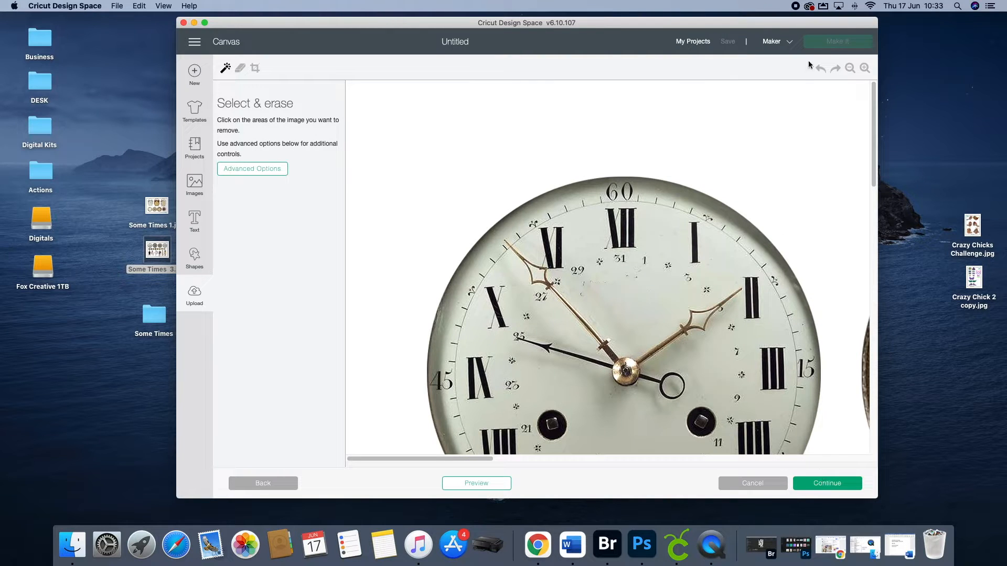
Step: Remove the white background around the clocks, buttons and figures with Select & erase
click(853, 70)
click(851, 69)
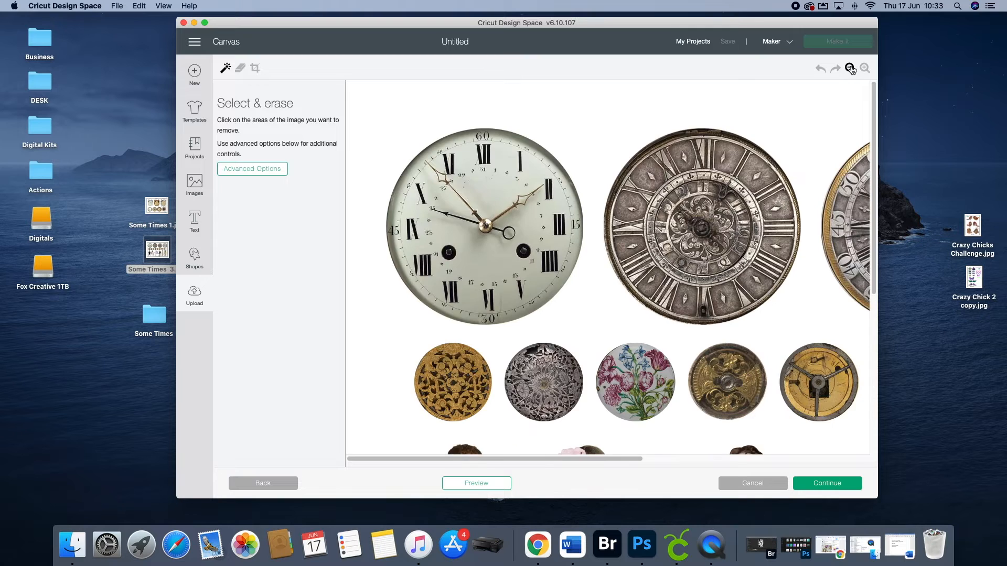
click(851, 69)
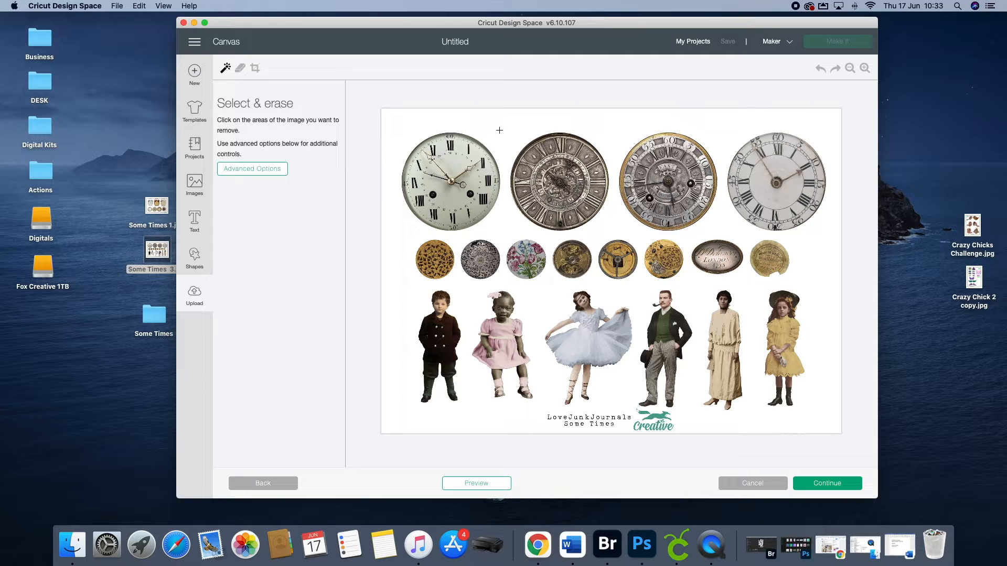
click(499, 130)
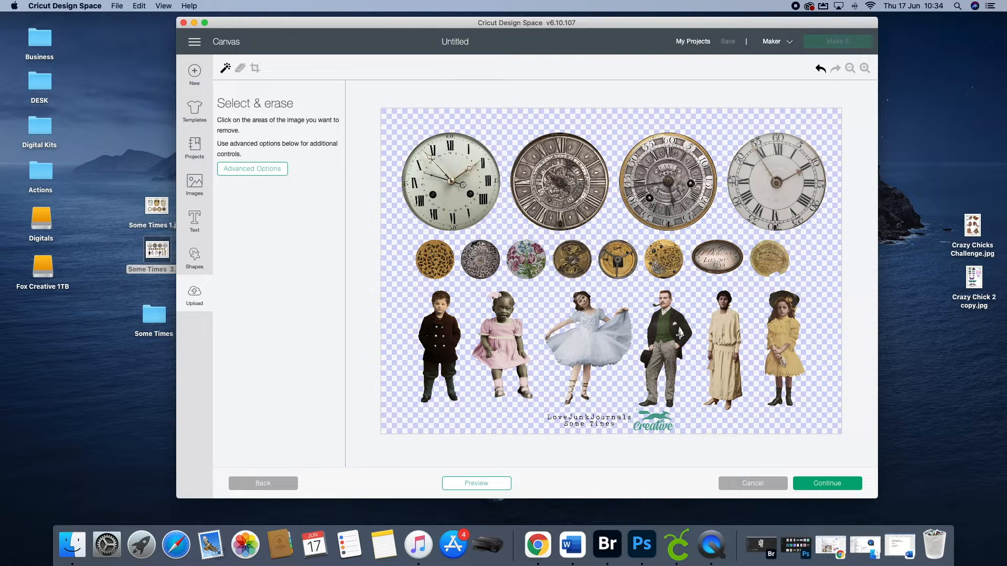
Step: Undo the background removal and erase the white area again, starting between the figures
click(865, 68)
click(865, 69)
click(850, 69)
click(850, 68)
click(819, 70)
click(681, 333)
Step: Erase the LoveJunkJournals Some Times text and the Creative logo below the figures using a nearly maximum eraser size
click(240, 69)
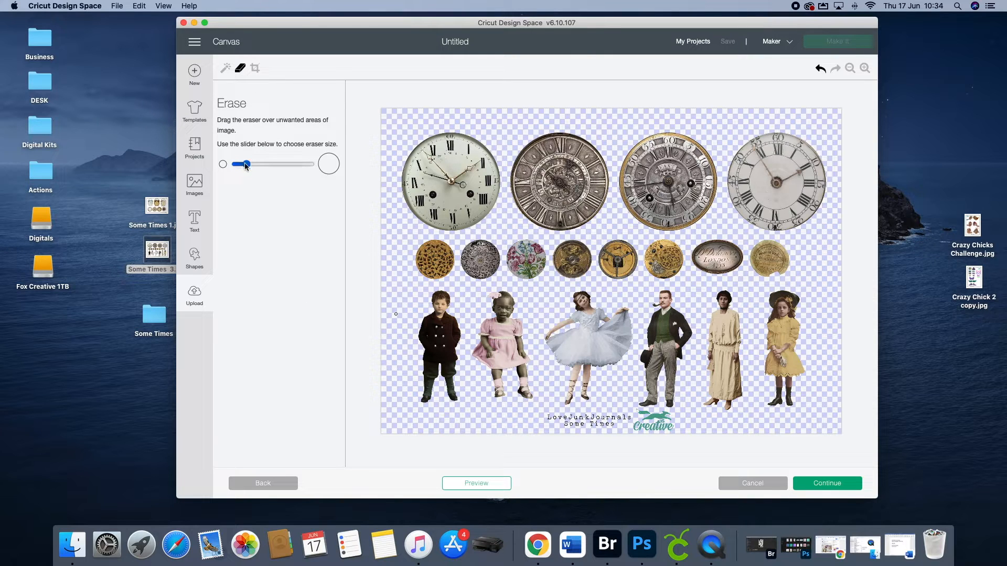
drag(245, 165, 311, 165)
mouse_move(550, 417)
mouse_down()
mouse_move(632, 418)
mouse_move(645, 407)
mouse_move(636, 415)
mouse_move(673, 426)
mouse_move(559, 426)
mouse_up()
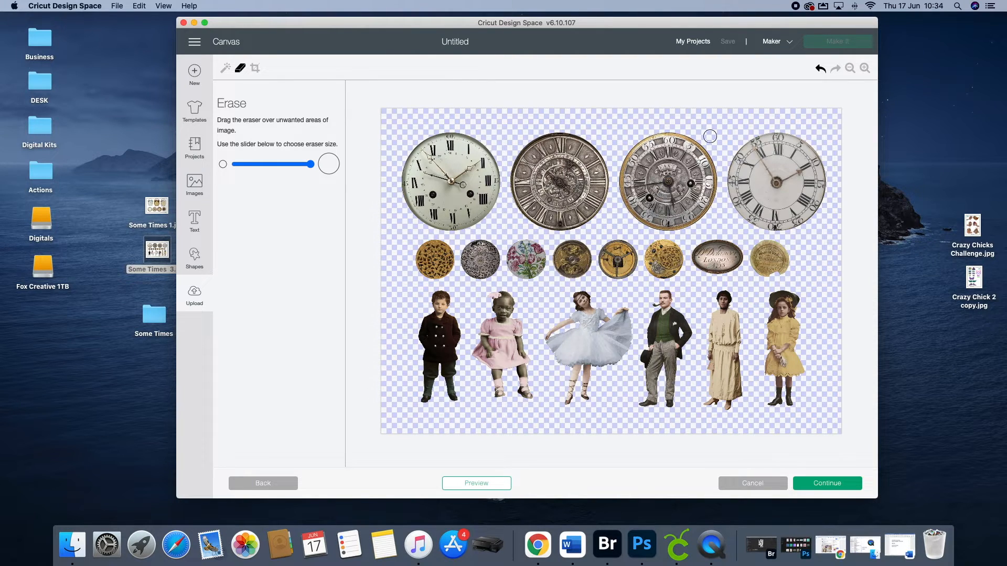
Step: Upload the cleaned image as a Print Then Cut image and insert it onto the canvas
click(818, 485)
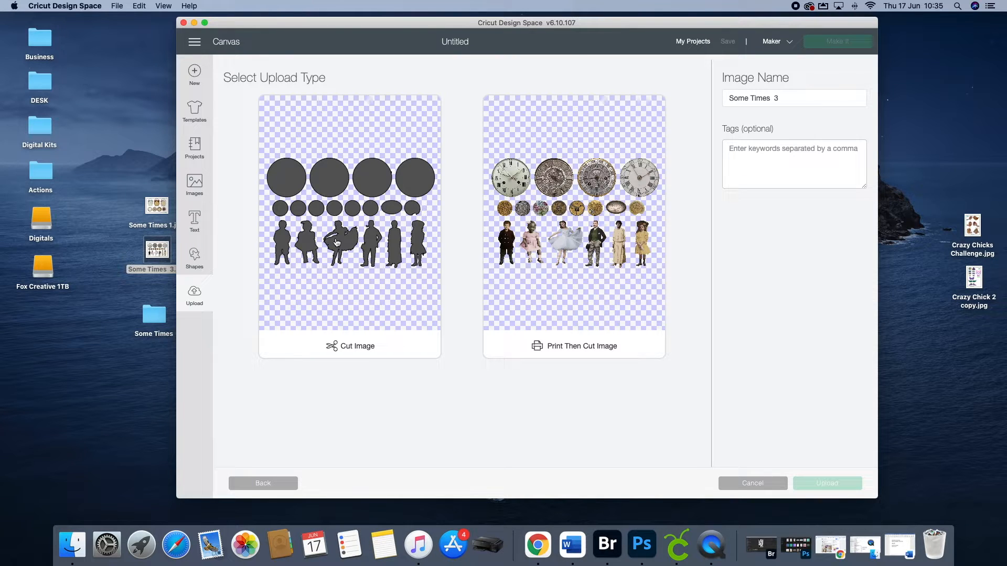
click(590, 346)
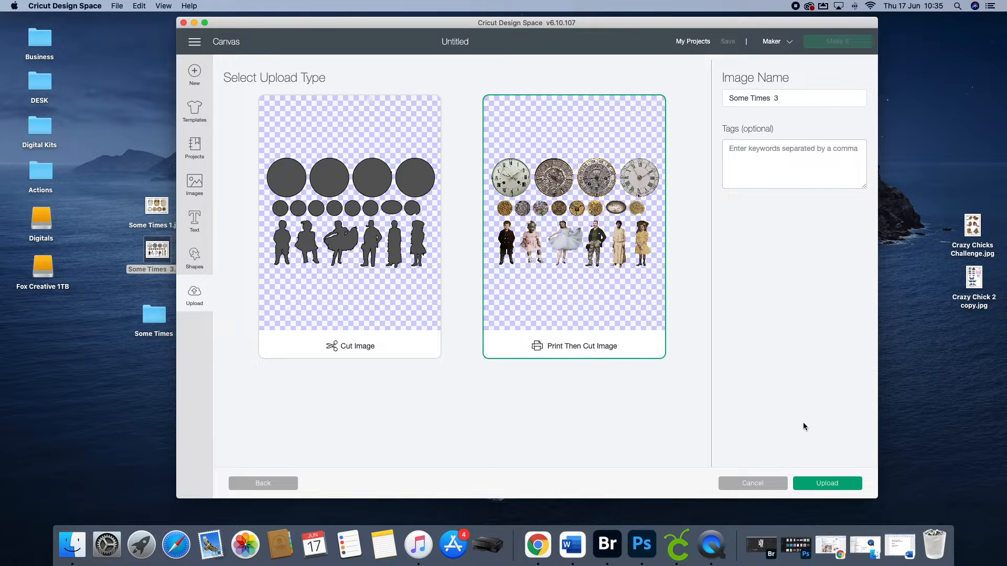
click(827, 483)
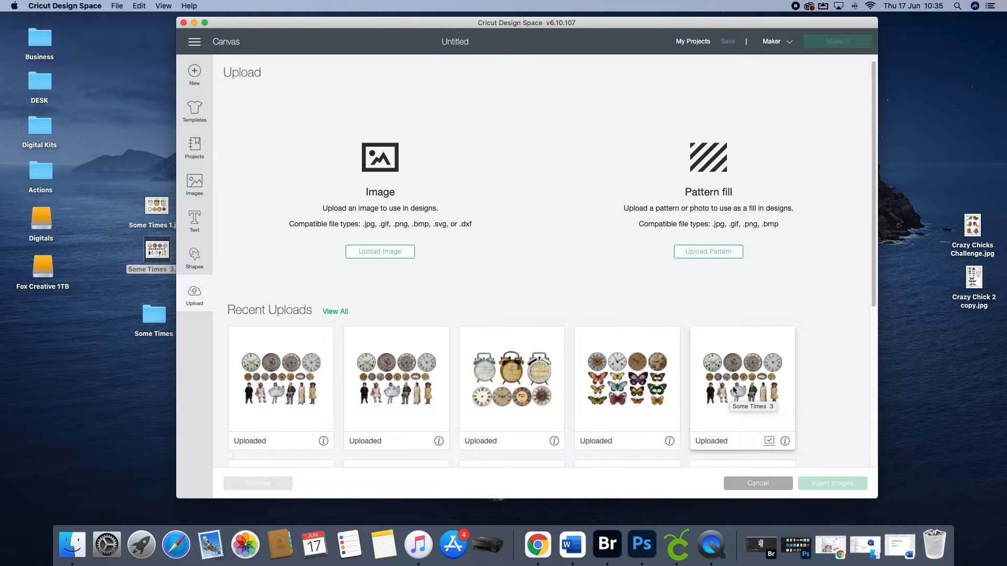
click(279, 376)
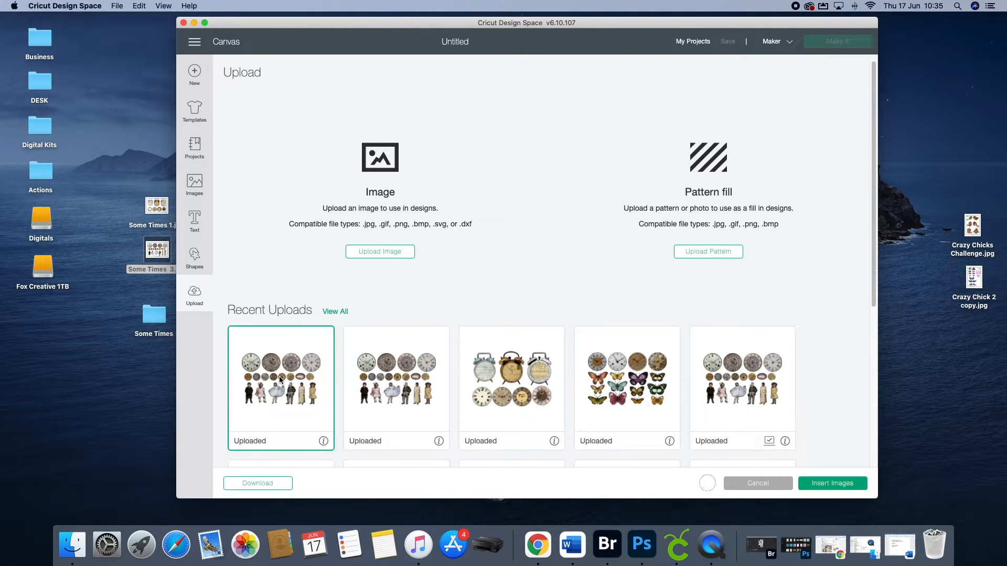
click(831, 485)
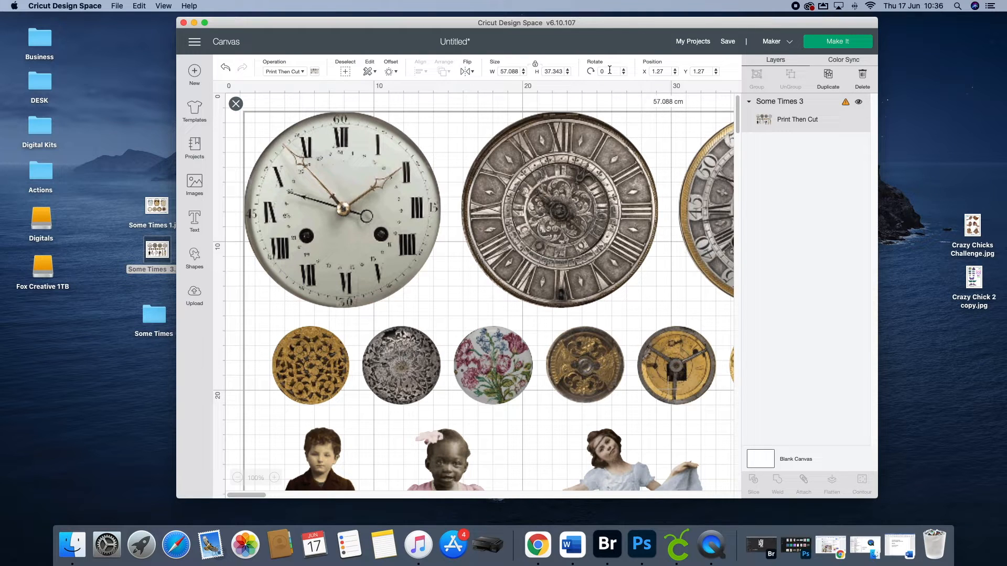
Step: Rotate the Some Times 3 image by 90 degrees and set its width to 23.4 cm
text(90)
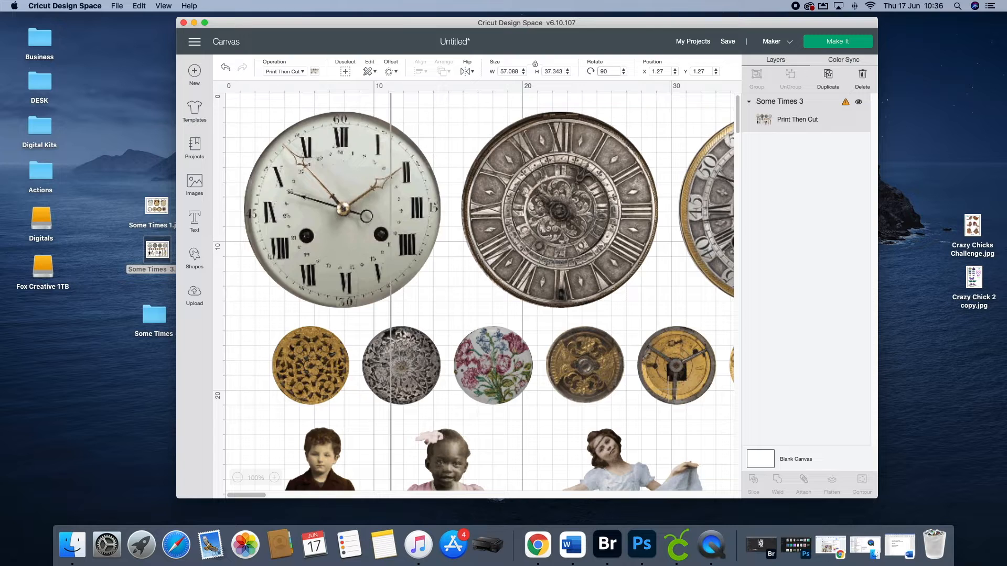
key(Return)
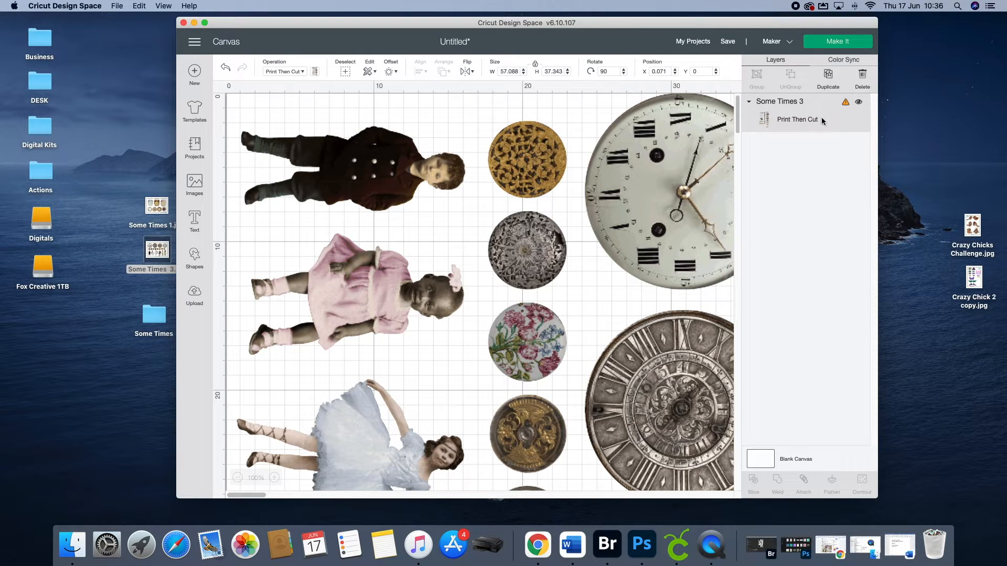
click(846, 105)
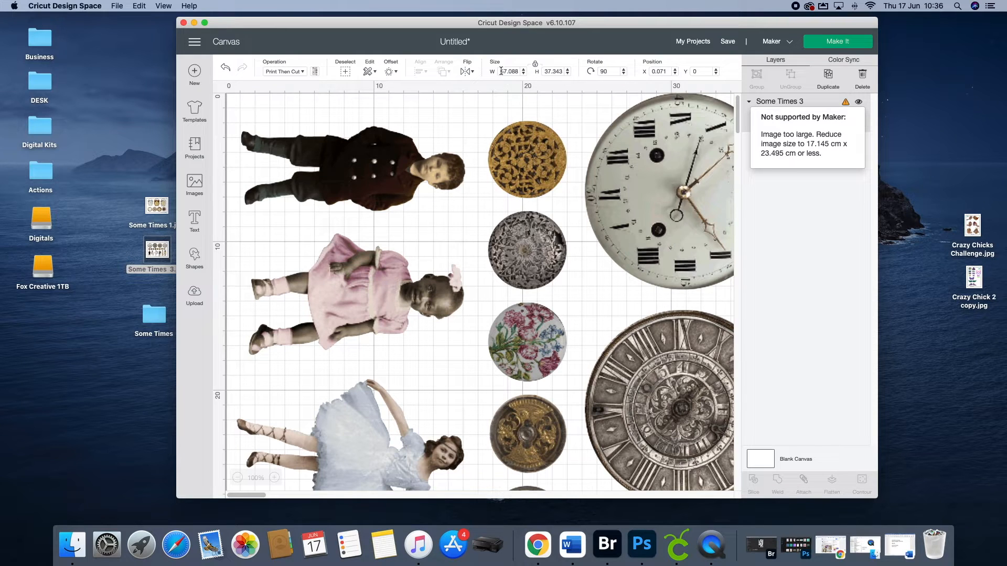
text(2)
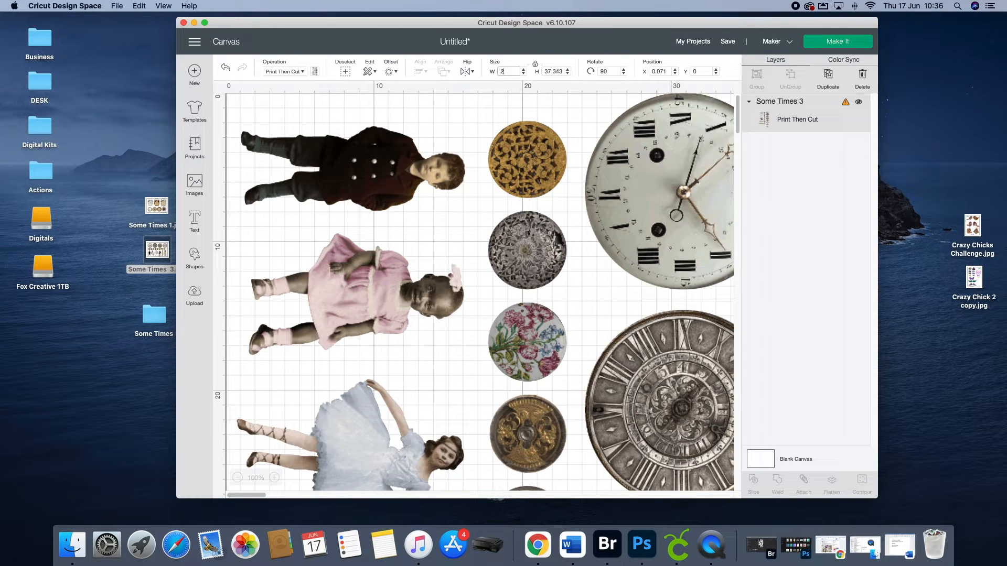
text(3.4)
key(Return)
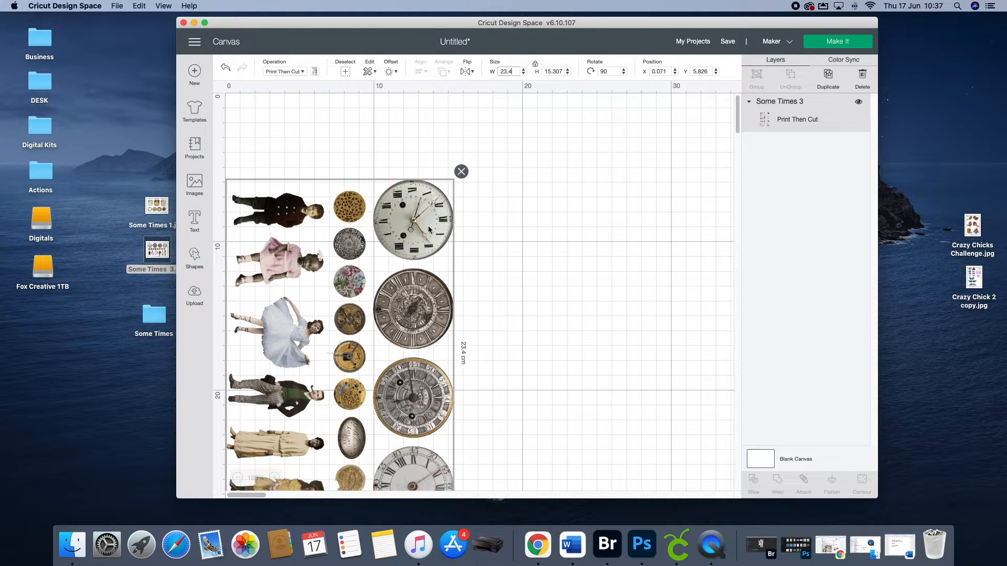
Step: Reposition the resized image on the canvas at about X 5.9 cm, Y 1.2 cm
drag(423, 230, 557, 170)
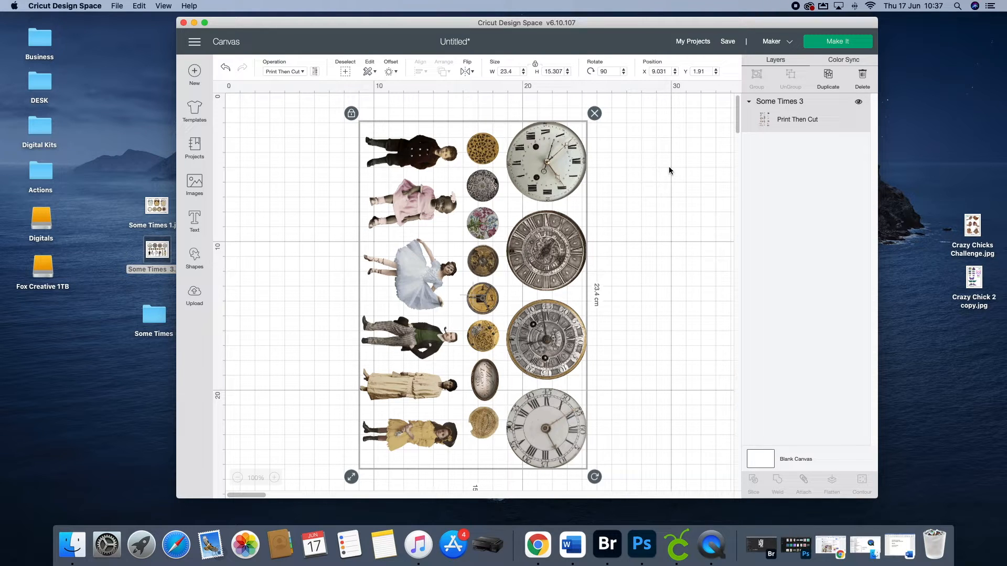
drag(564, 184, 588, 159)
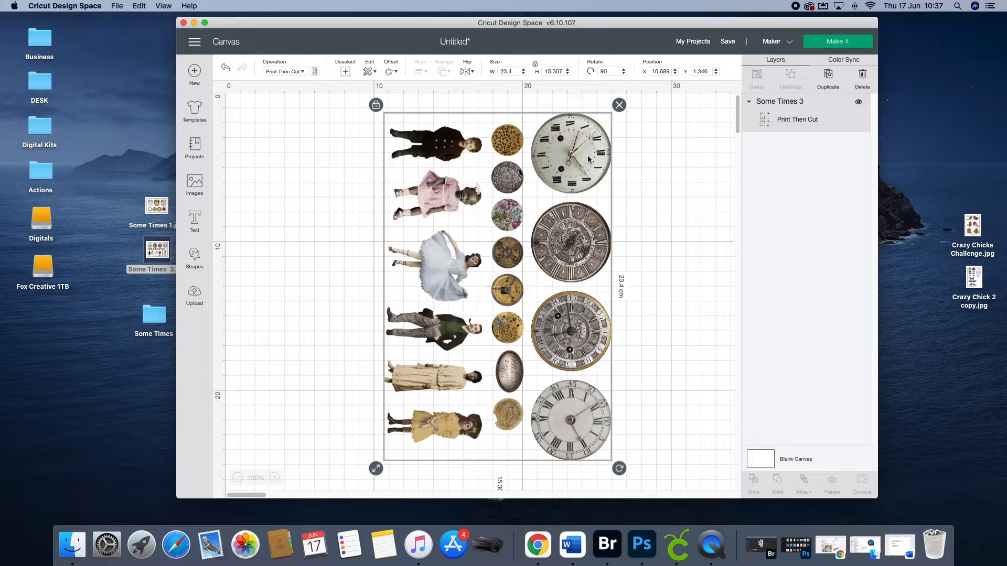
drag(573, 261, 502, 259)
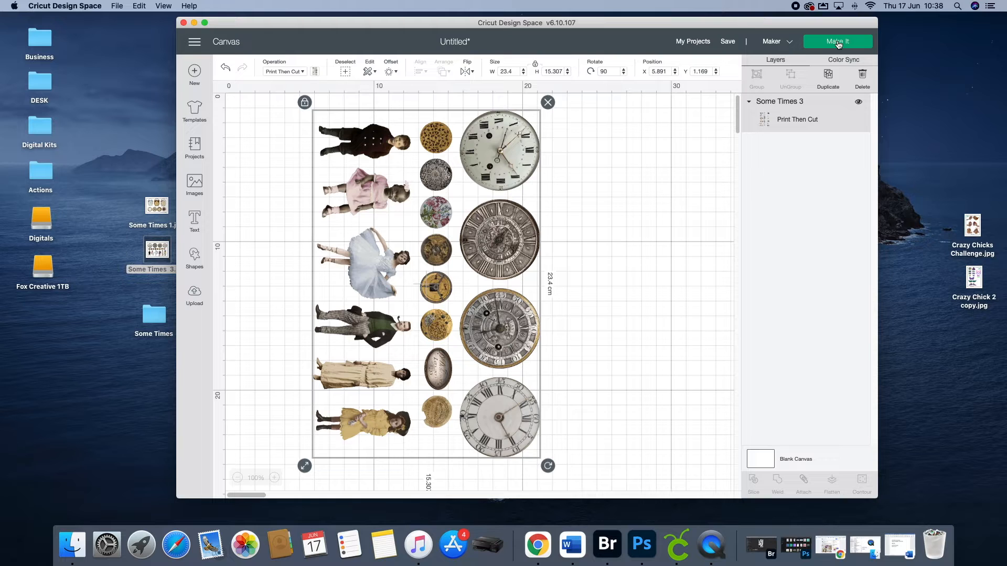
Step: Make the project with its default mat layout and open the print setup
click(837, 44)
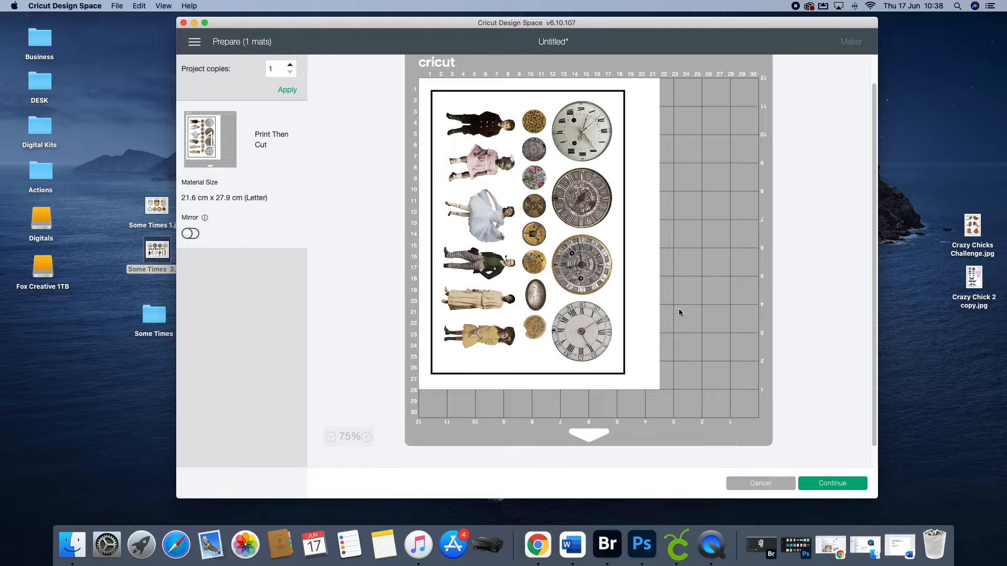
click(829, 485)
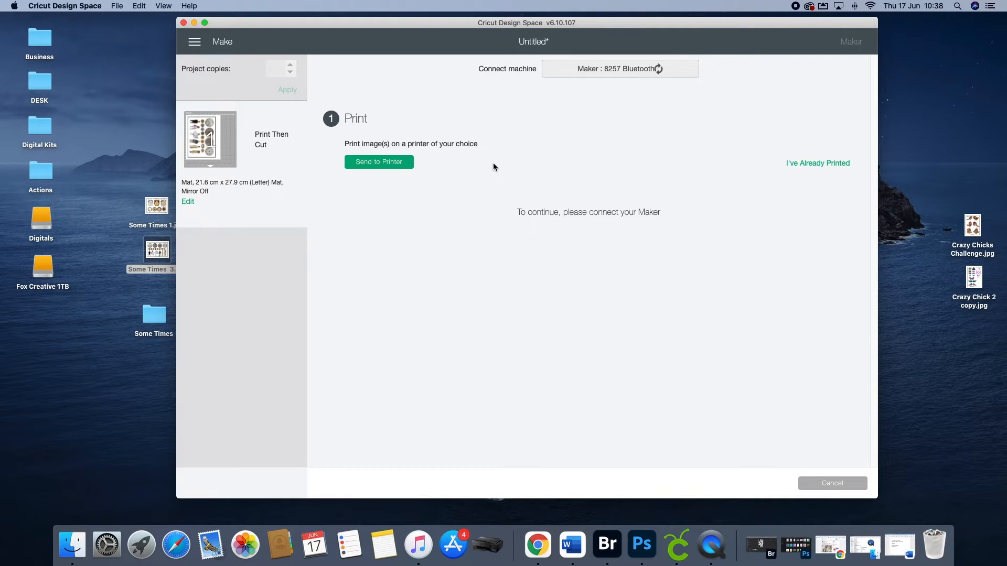
click(378, 162)
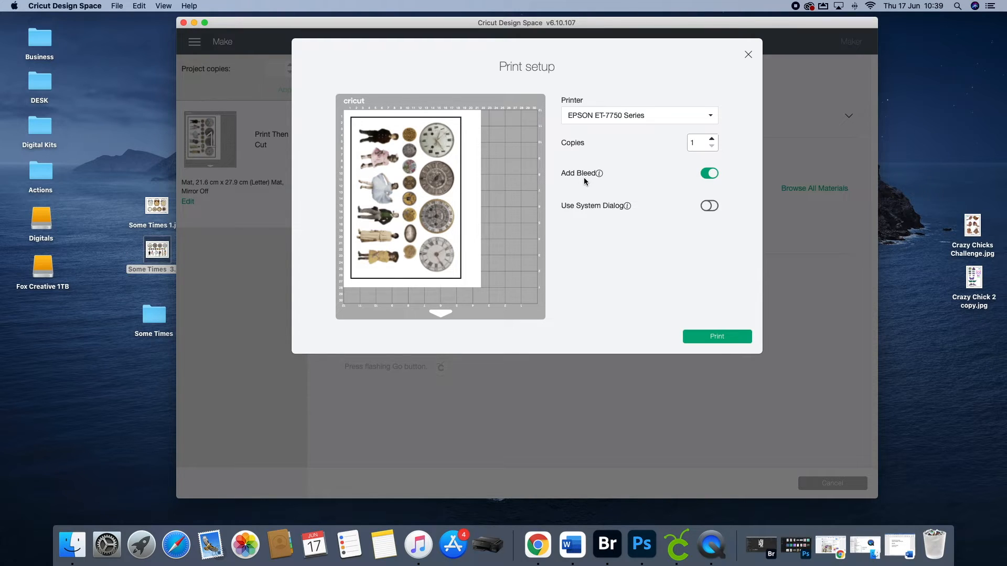
Step: Turn off Add Bleed, enable Use System Dialog and start printing
click(707, 173)
click(712, 206)
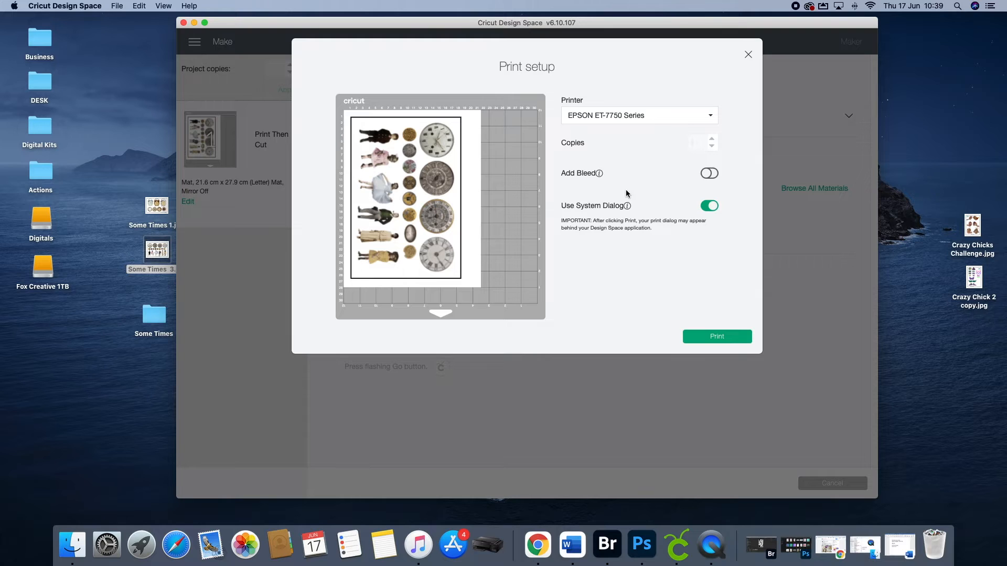
click(716, 339)
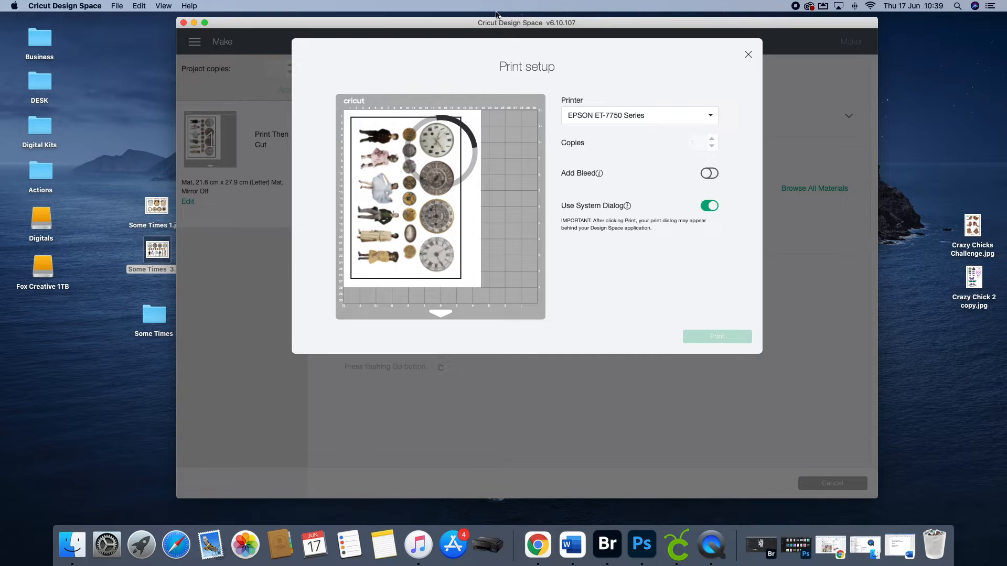
Step: Uncover the system print dialog behind the project window and review its saved print presets without changing them
drag(446, 26, 463, 232)
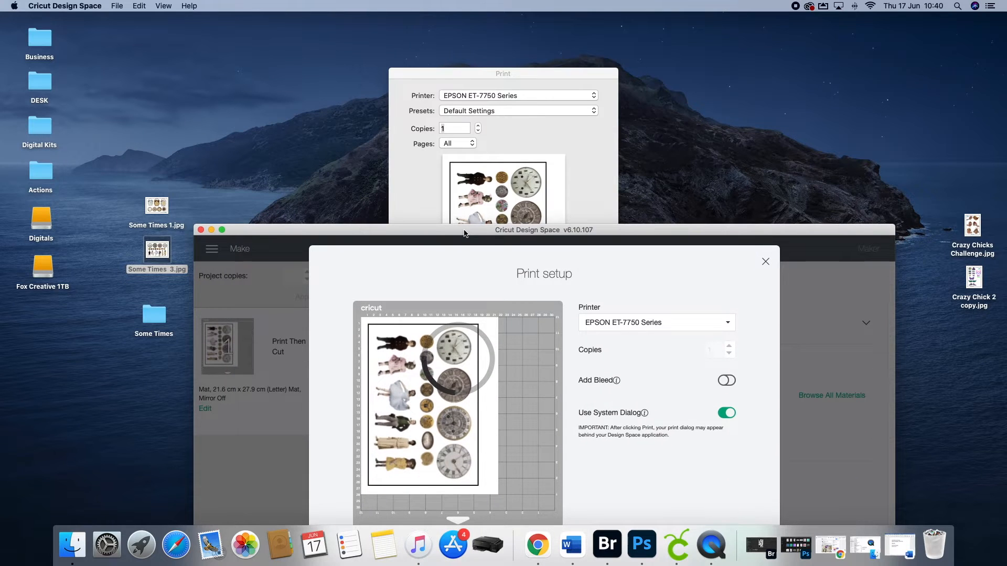
click(485, 72)
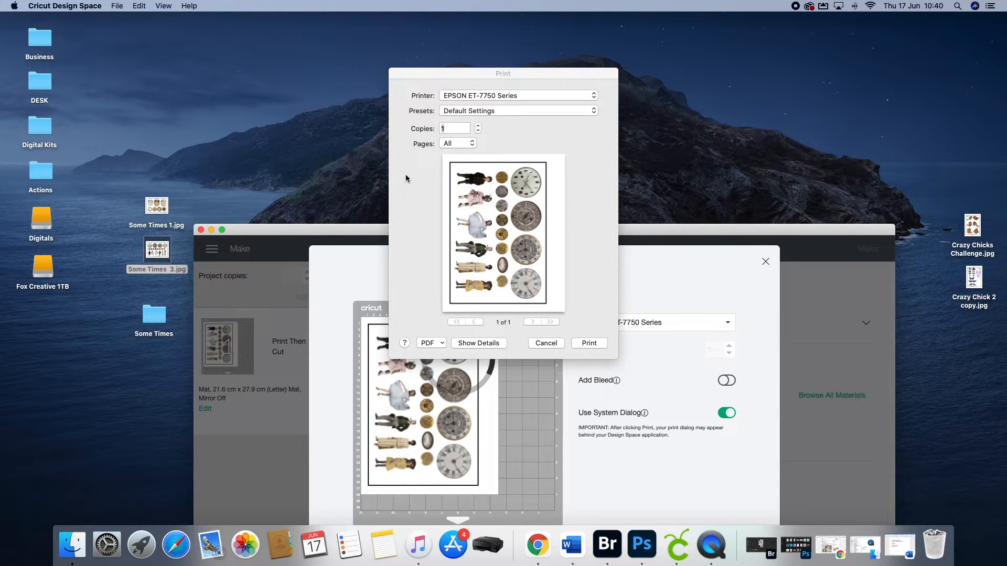
click(574, 111)
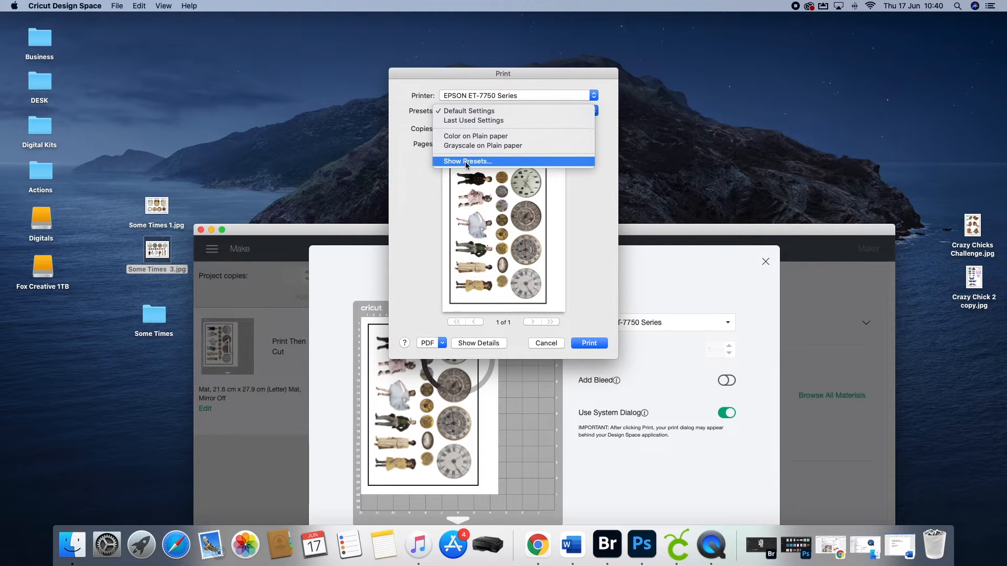
click(487, 160)
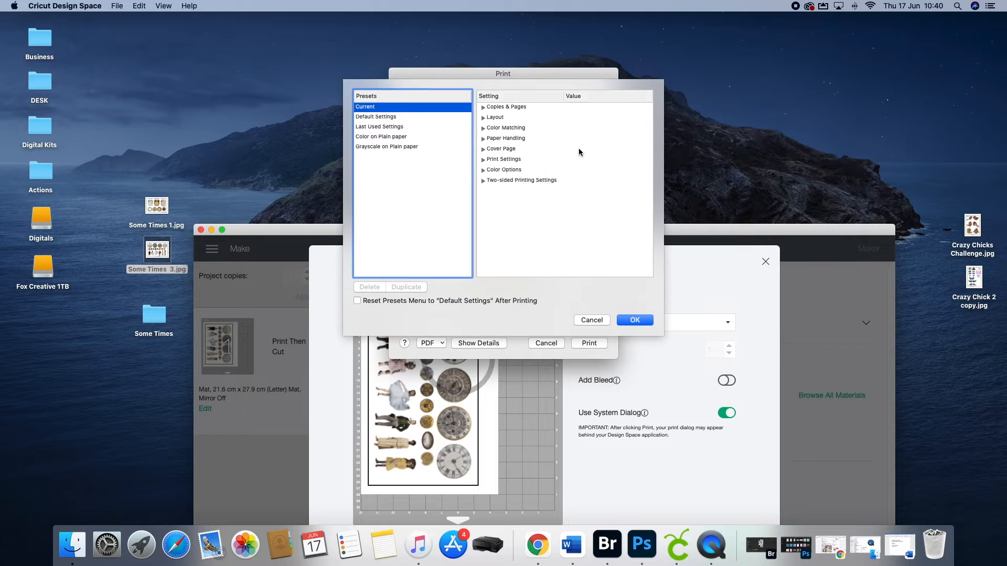
click(591, 320)
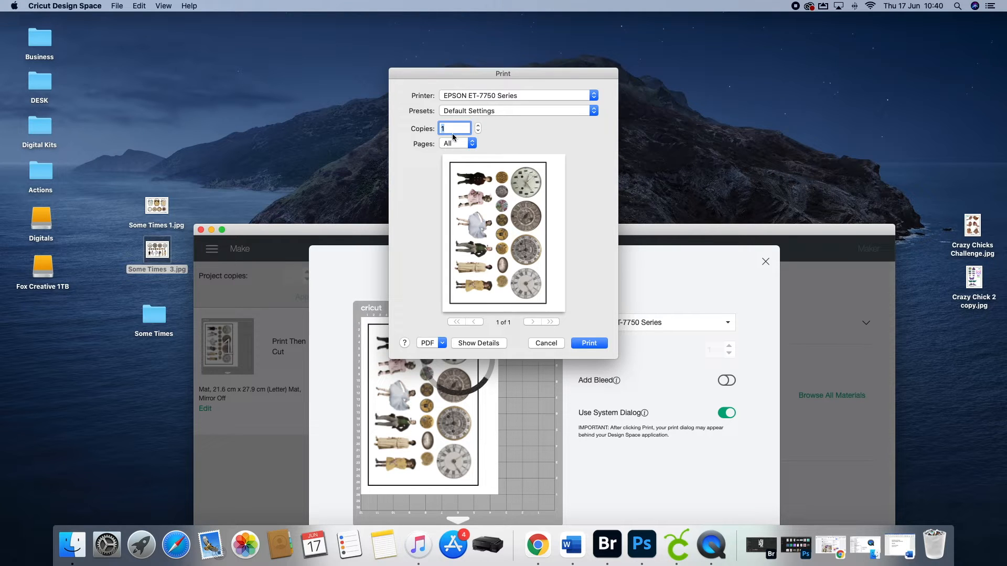
Step: Print one copy on the EPSON ET-7750 Series with Default Settings and bring the whole project window back into view
click(590, 344)
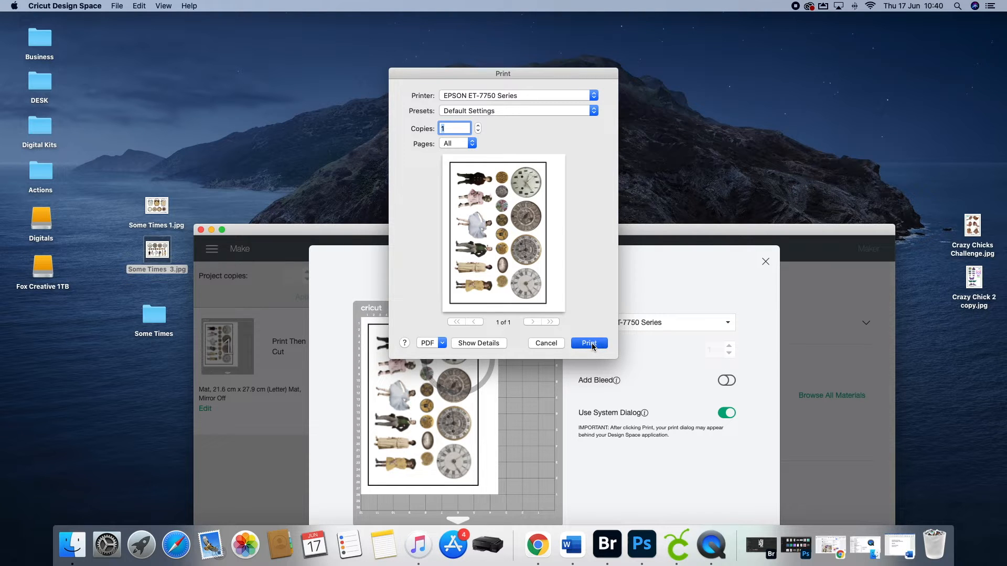
drag(604, 230, 599, 42)
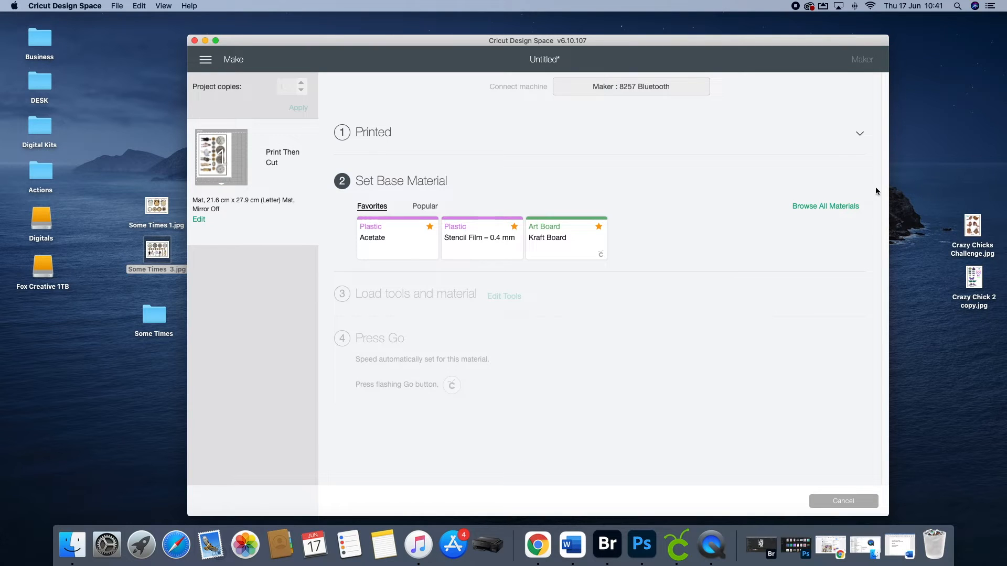
Step: Set the base material to Medium Cardstock – 80 lb (216 gsm) from the full materials list
click(816, 207)
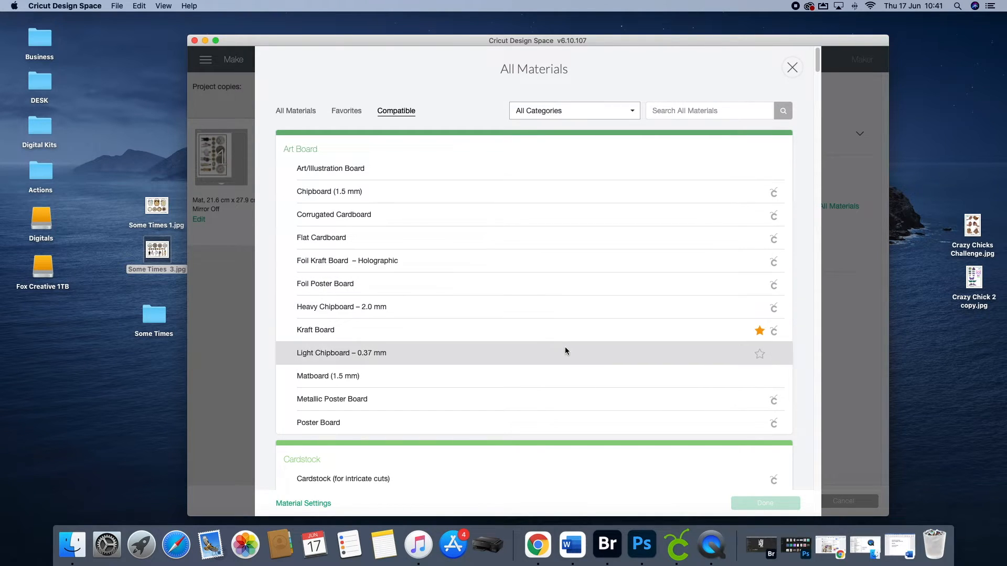
scroll(562, 351, down, 5)
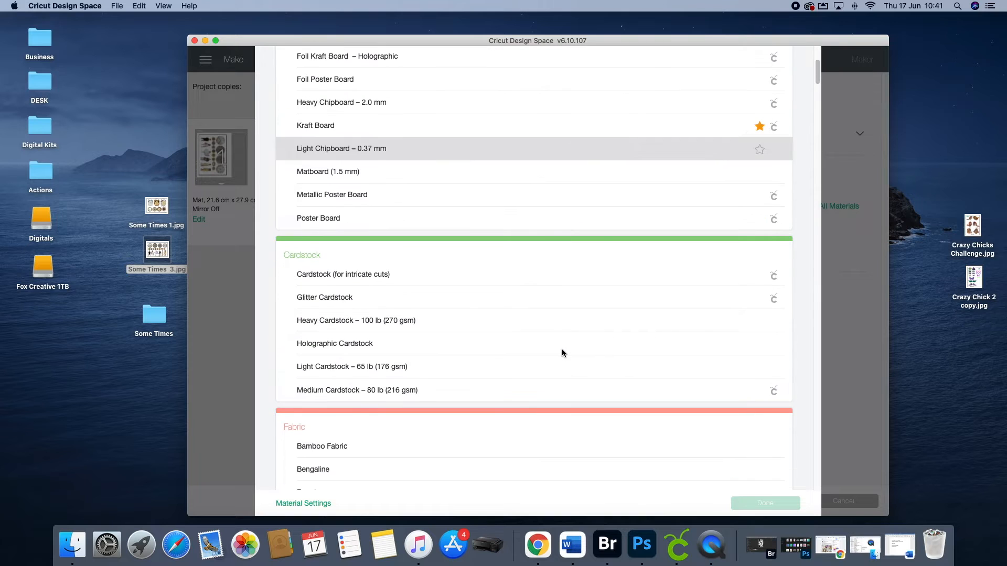
click(351, 394)
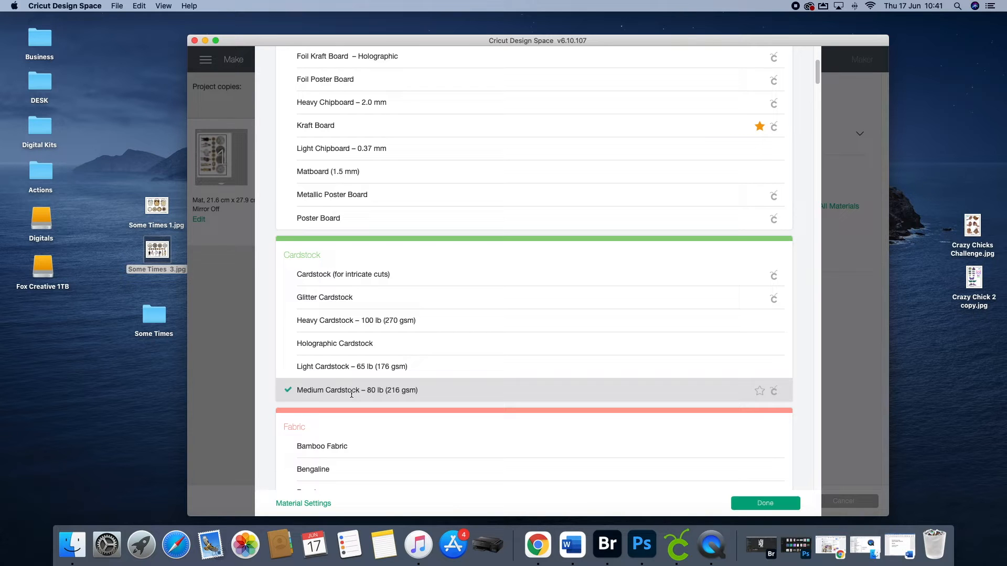
click(765, 503)
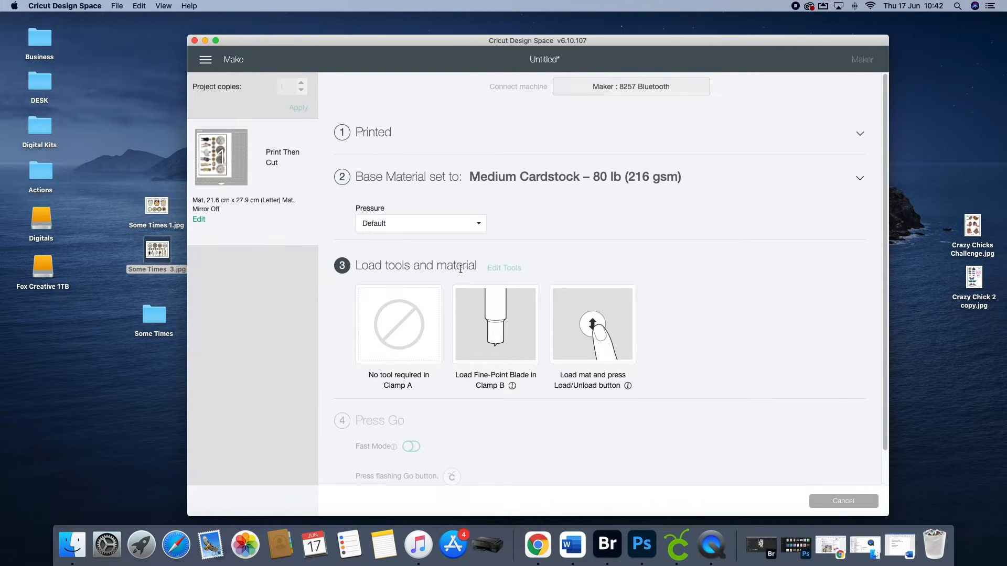
Step: Set the cutting pressure for the cardstock to More and check the remaining tool-loading and Go instructions
click(475, 224)
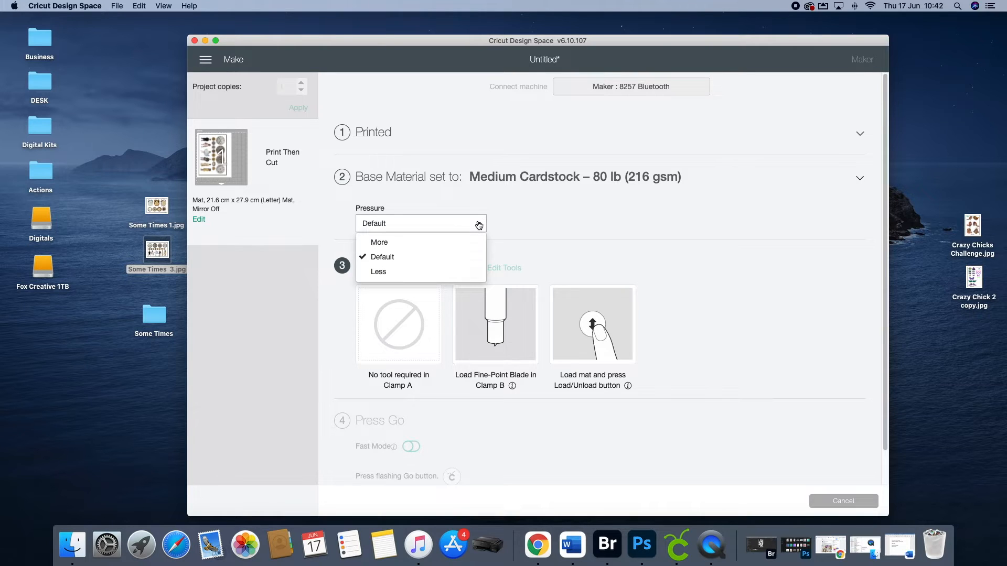
click(387, 243)
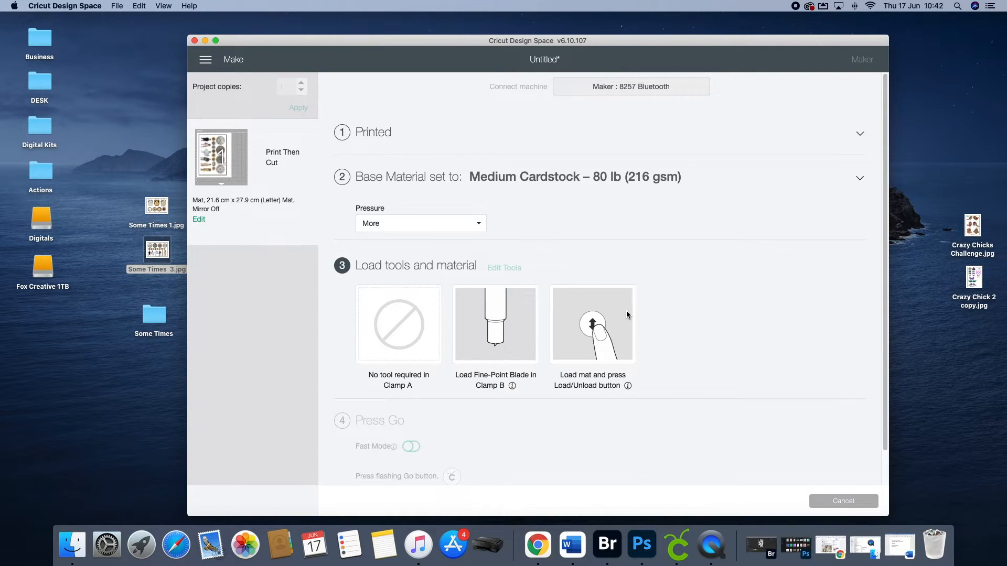
scroll(634, 404, down, 2)
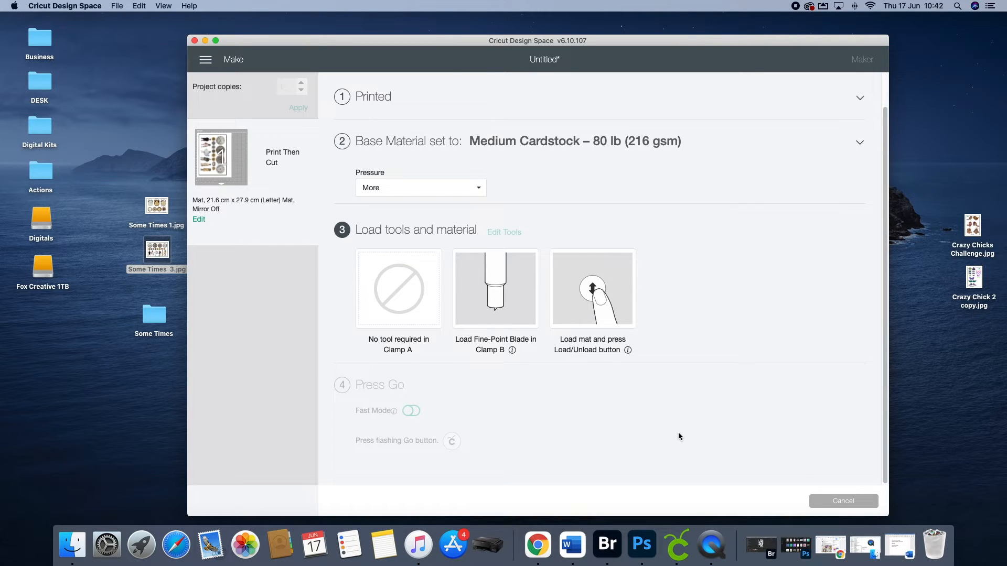
scroll(664, 435, down, 2)
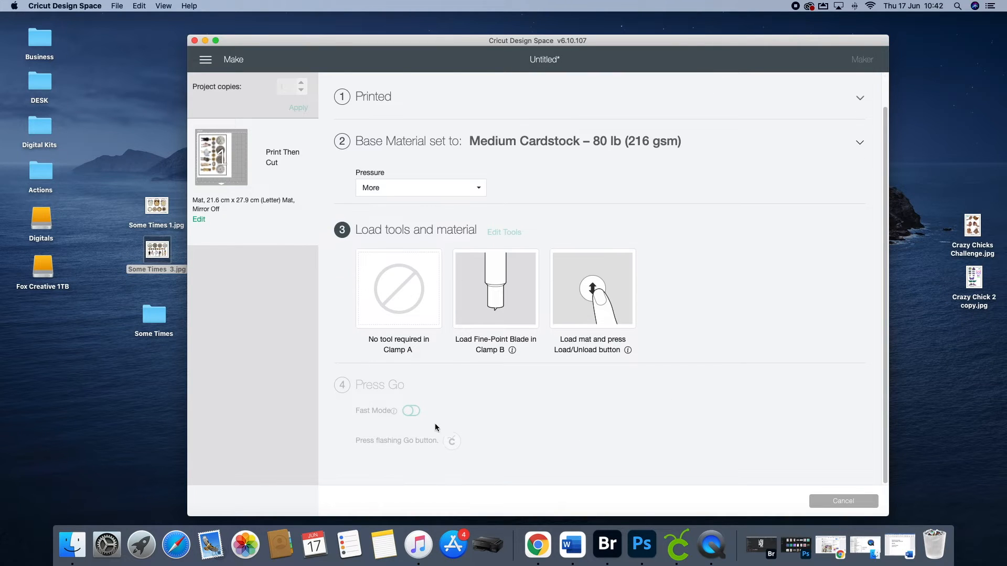
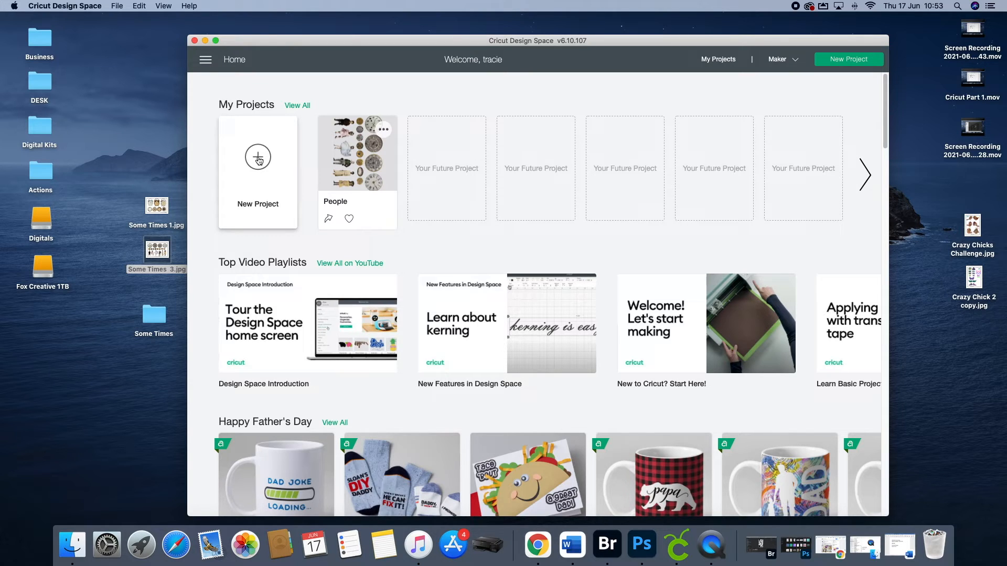
Step: Start a new project in place of the unsaved one and open the image upload for a new file
click(258, 160)
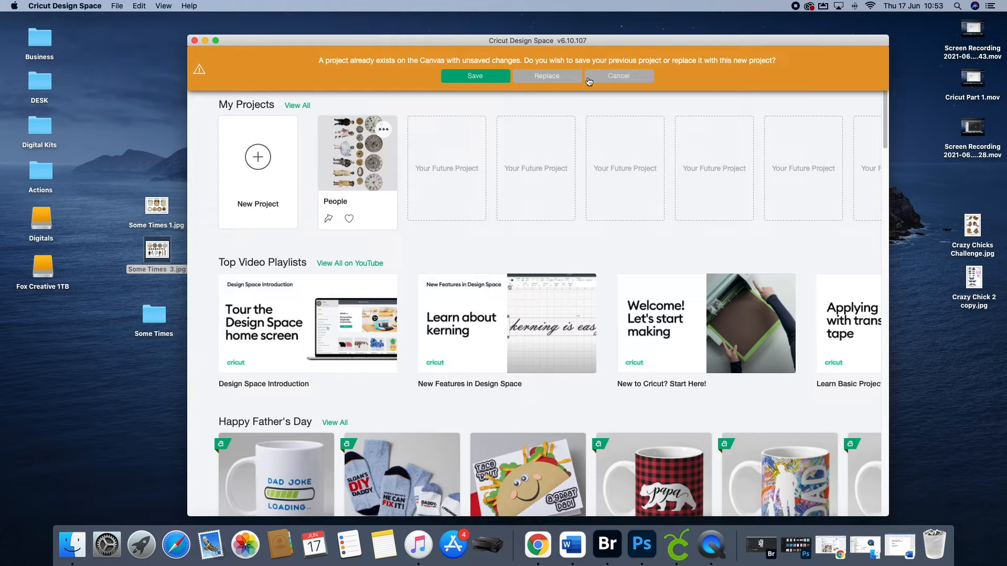
click(560, 80)
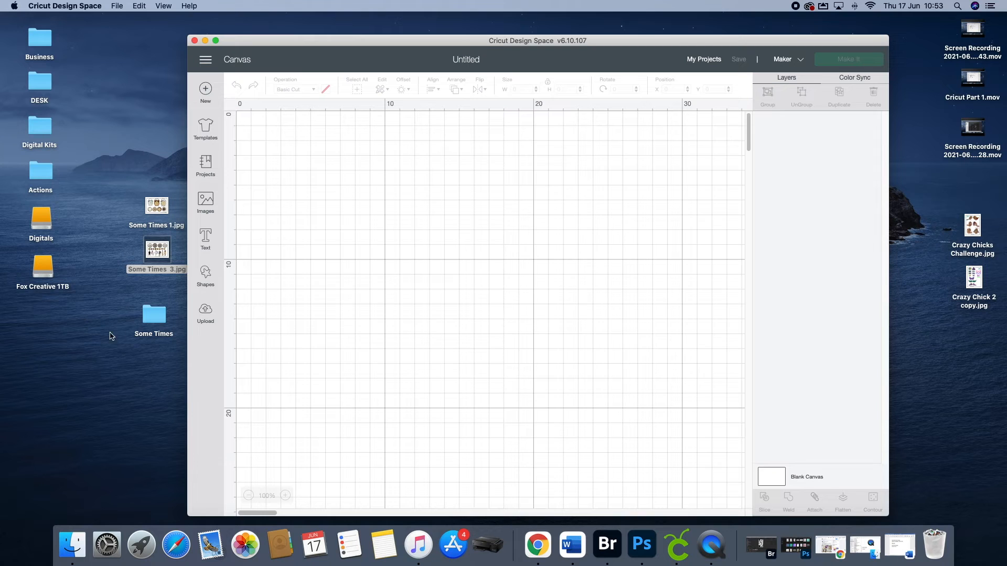
click(206, 310)
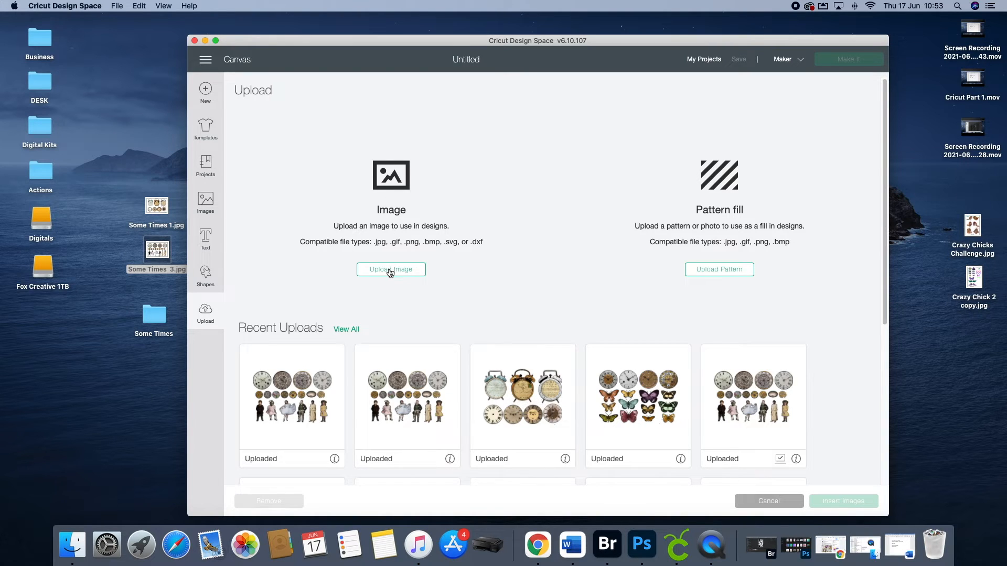
click(390, 270)
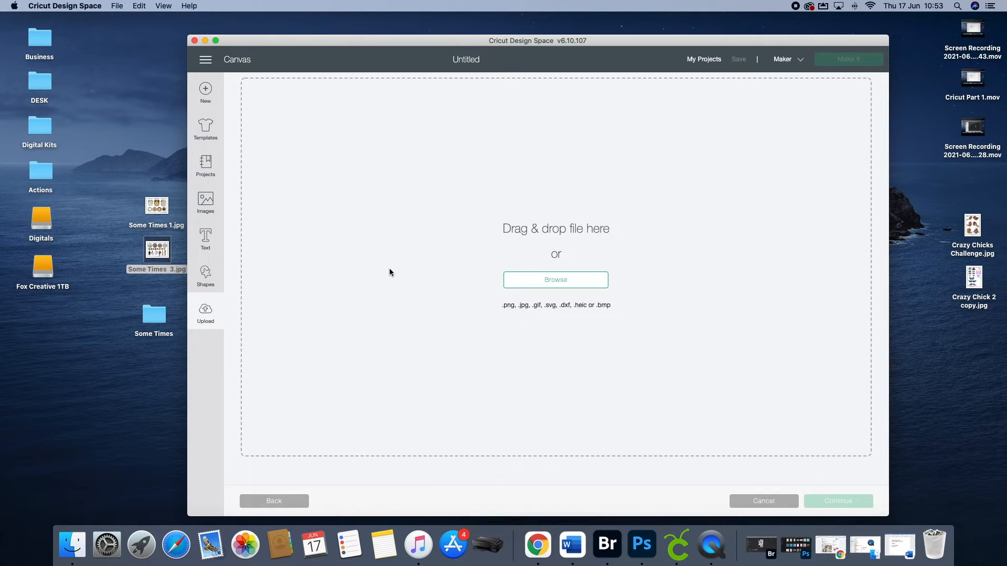
Step: Load Some Times 1.jpg from the desktop as a Complex image and continue to background removal
drag(158, 207, 564, 248)
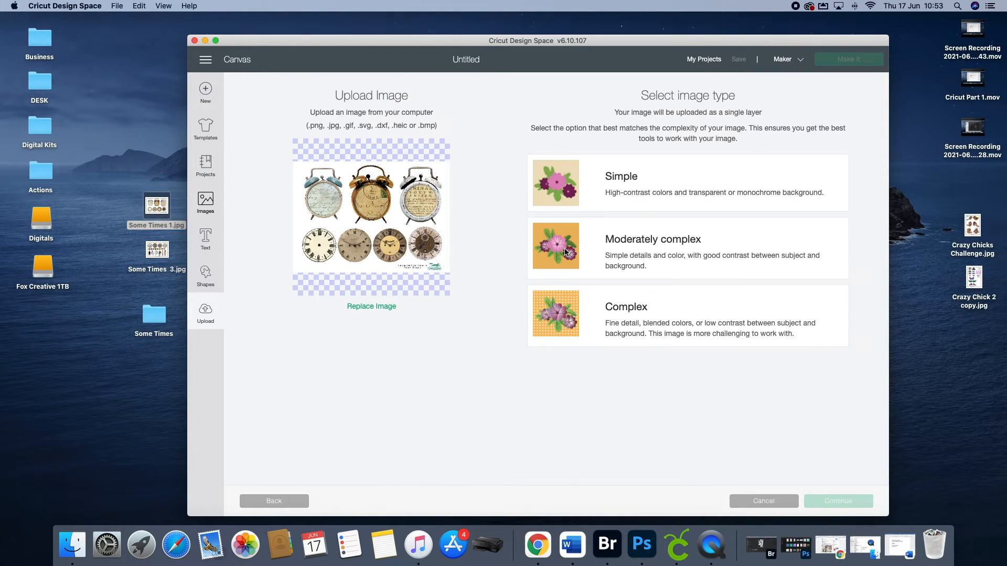
click(624, 312)
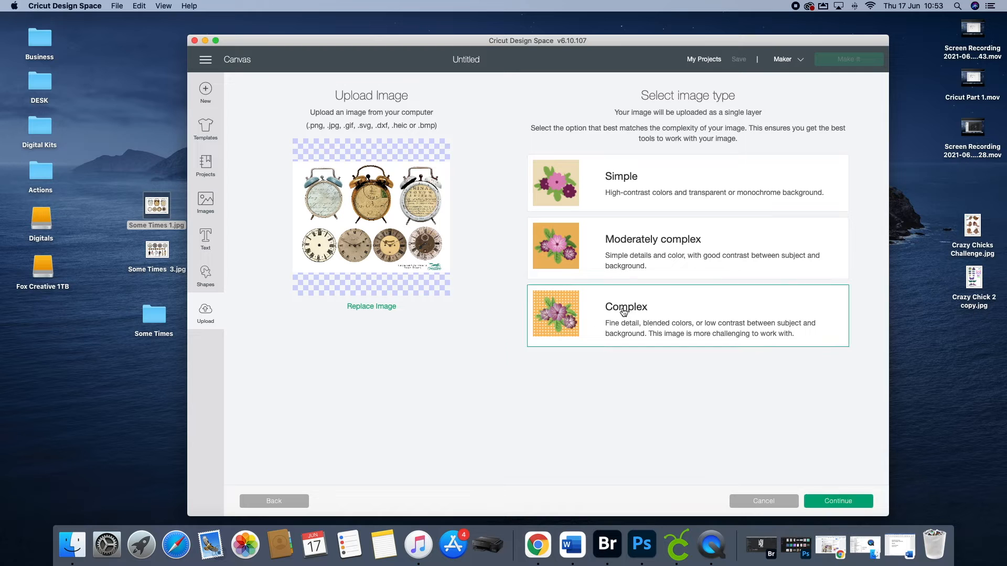
click(842, 502)
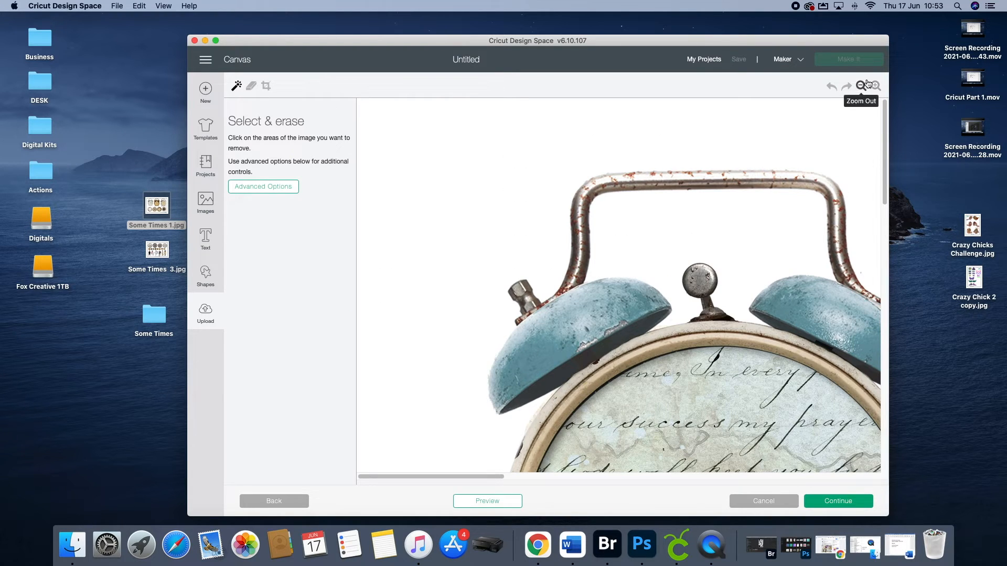
Step: Remove the white background and the white inside the blue and gold clocks' handles, then undo the same removal tried on the white clock
click(861, 86)
click(860, 86)
click(861, 86)
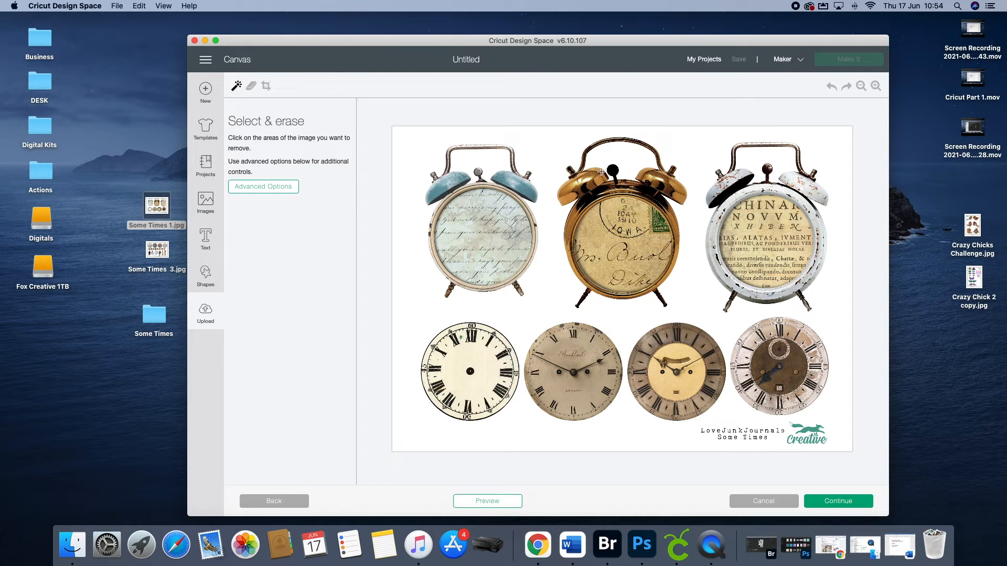
click(547, 150)
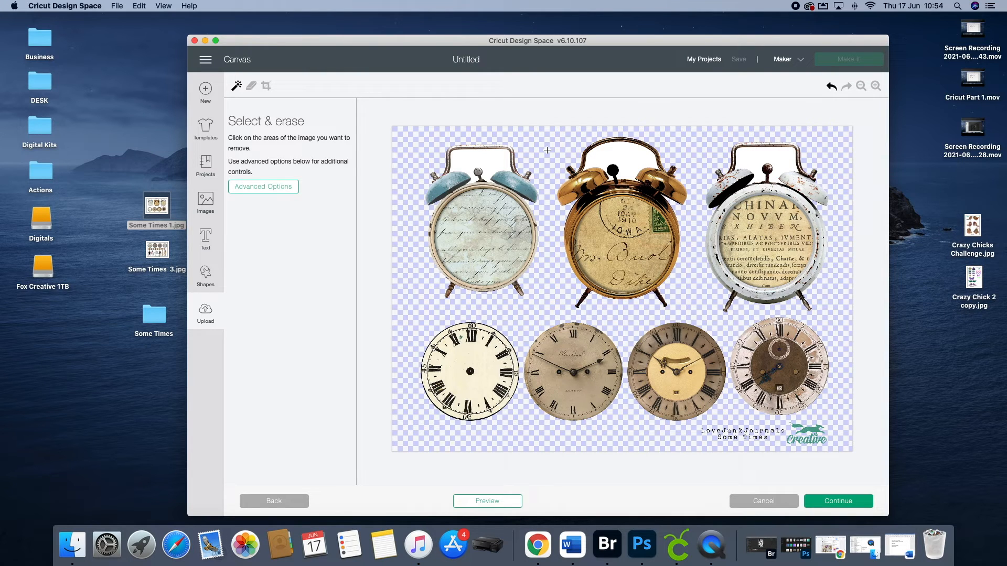
click(483, 156)
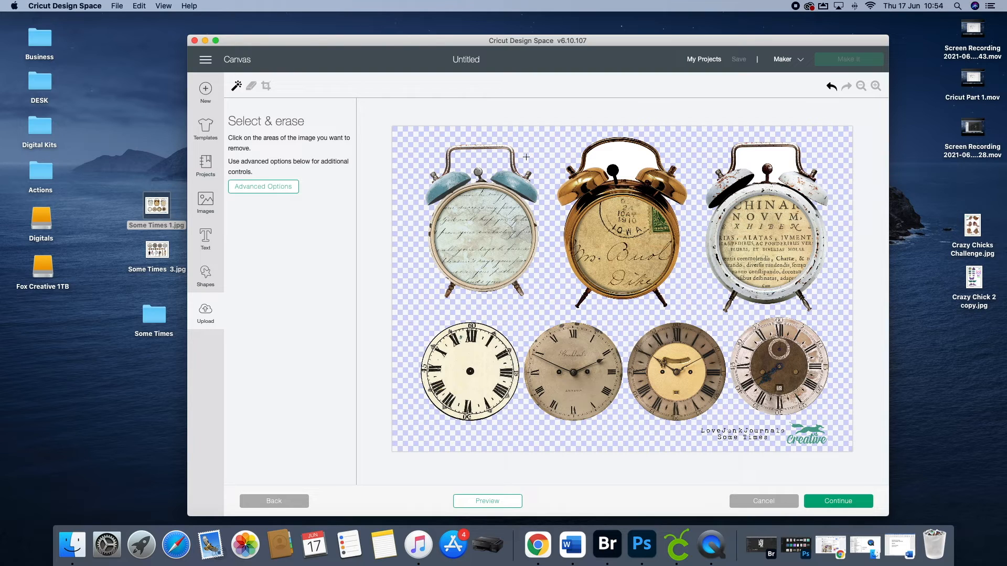
click(629, 153)
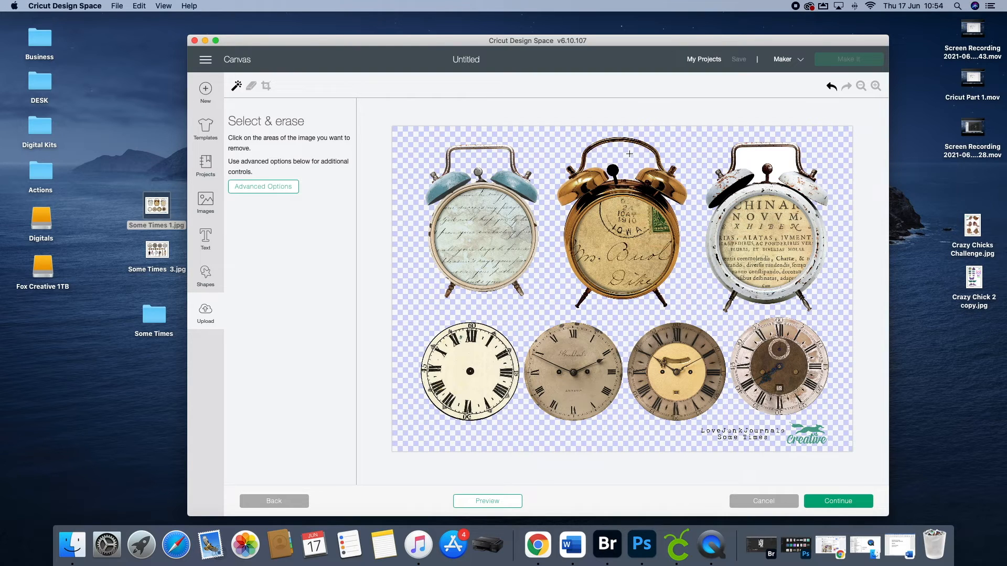
click(752, 157)
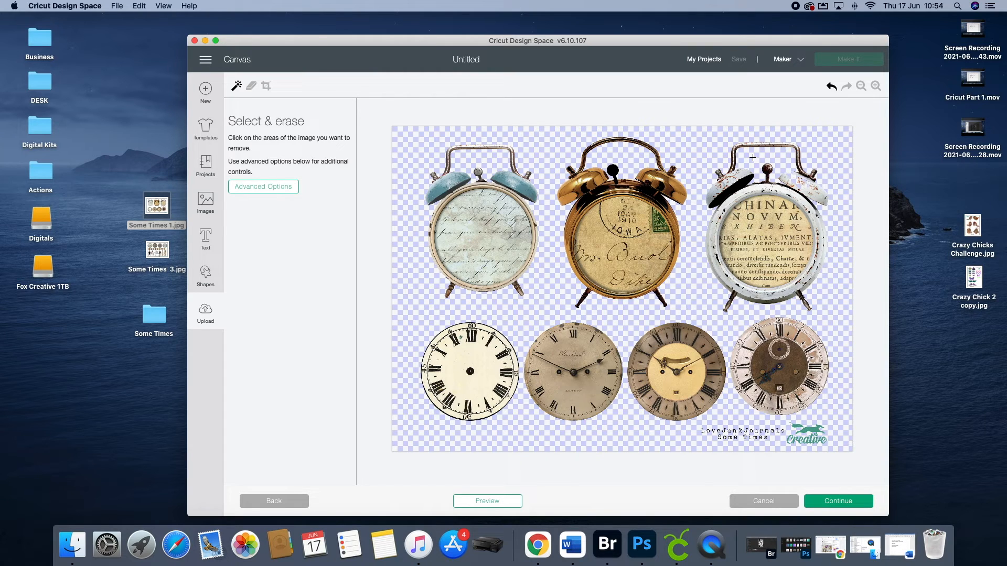
click(831, 87)
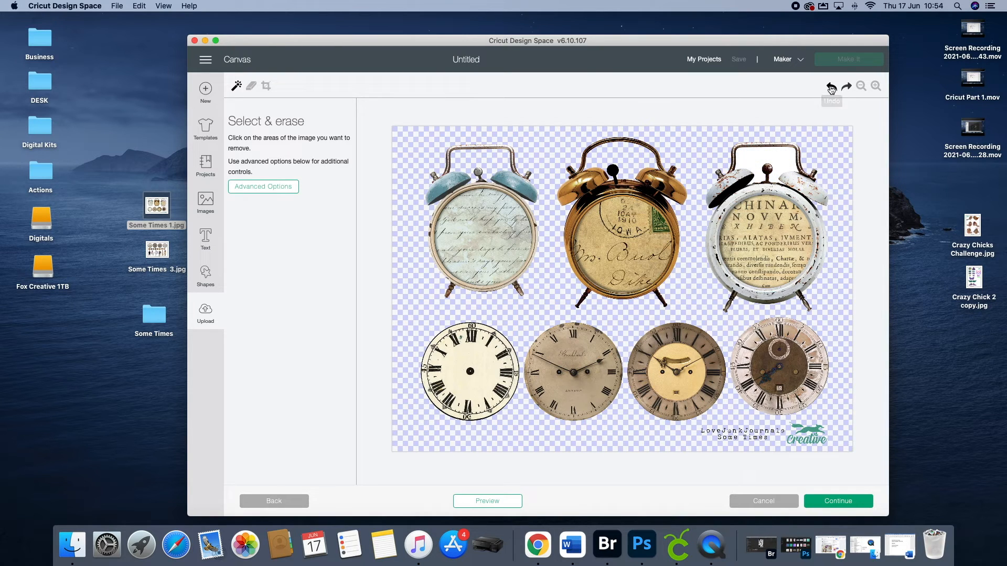
Step: Erase the white along the inner upper corners of the white alarm clock's handle with a slightly enlarged eraser
click(875, 87)
click(875, 87)
click(875, 87)
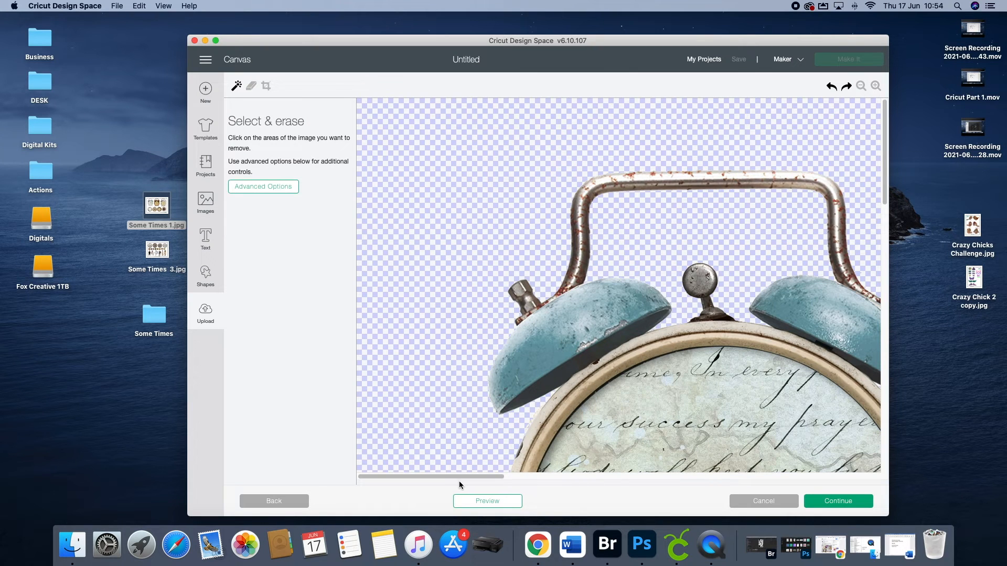
drag(450, 477, 834, 475)
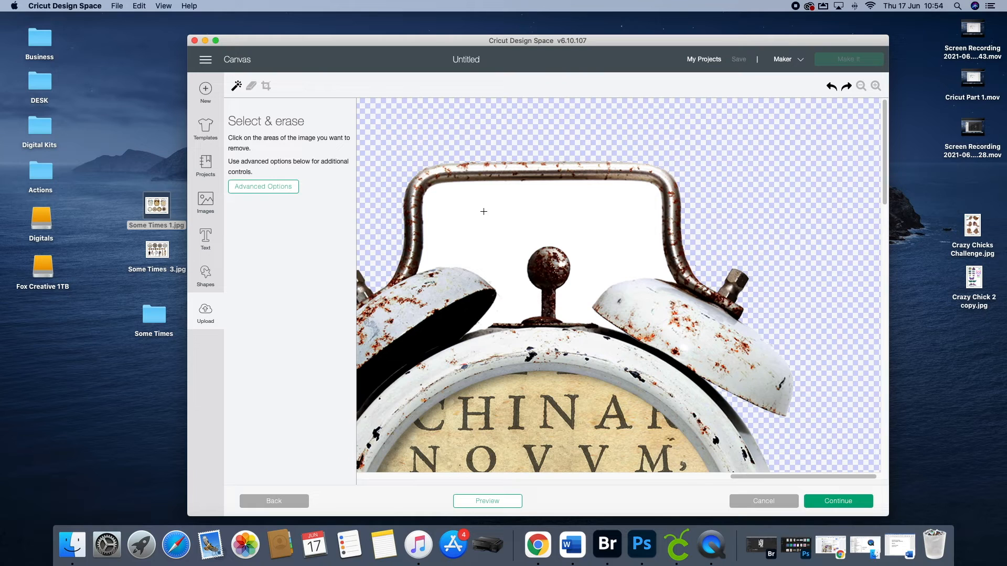
click(253, 88)
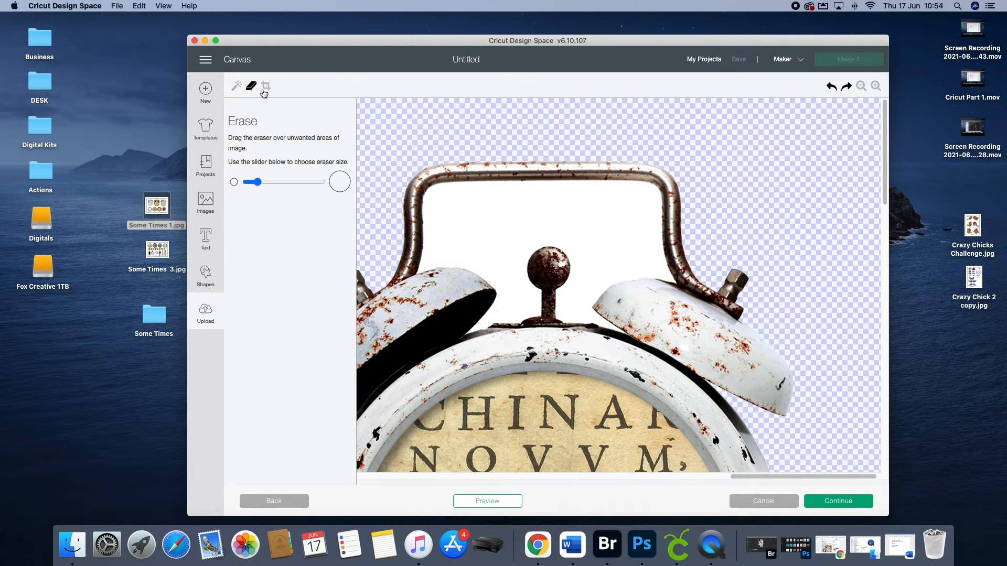
drag(258, 183, 272, 183)
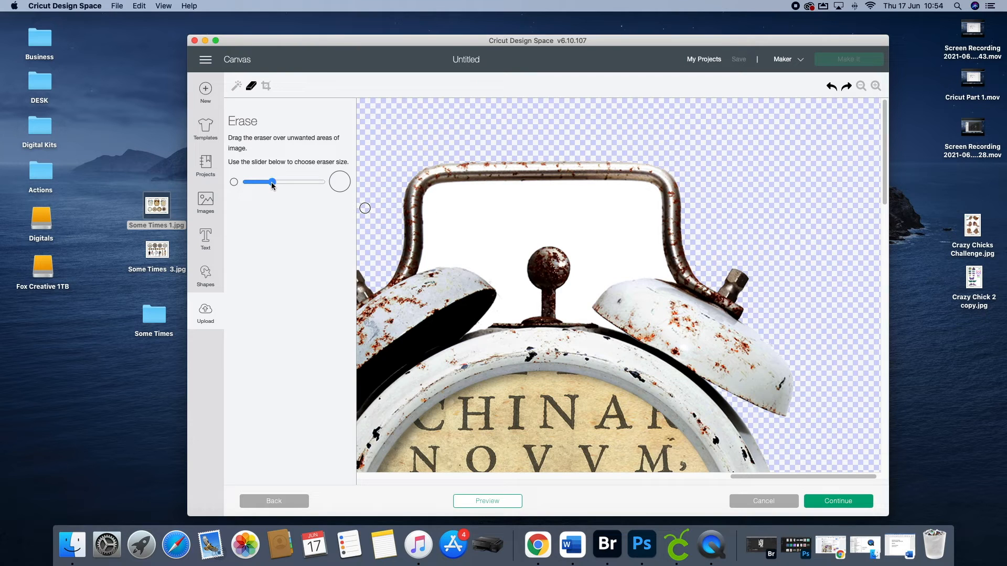
drag(433, 200, 439, 193)
click(438, 194)
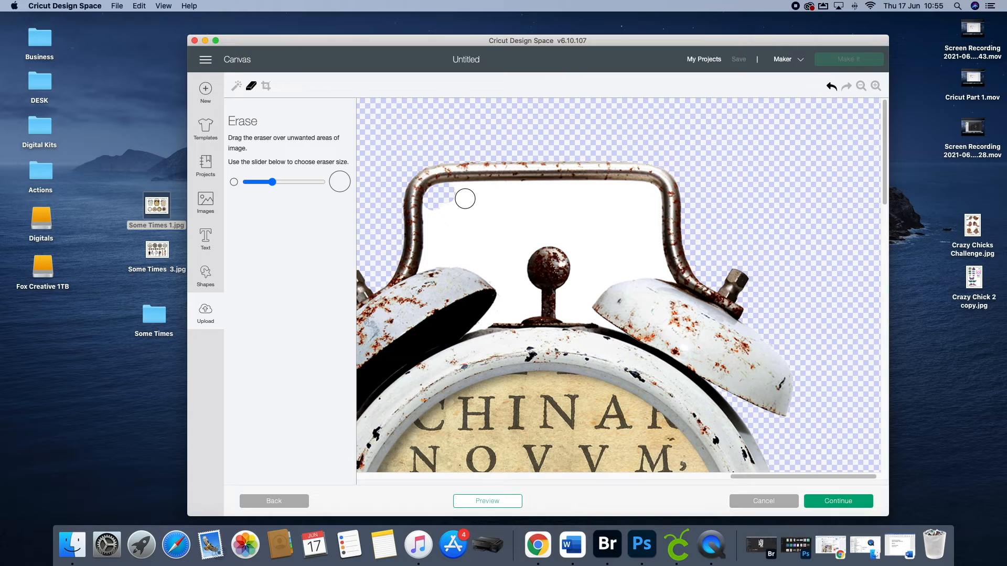
drag(447, 189, 469, 193)
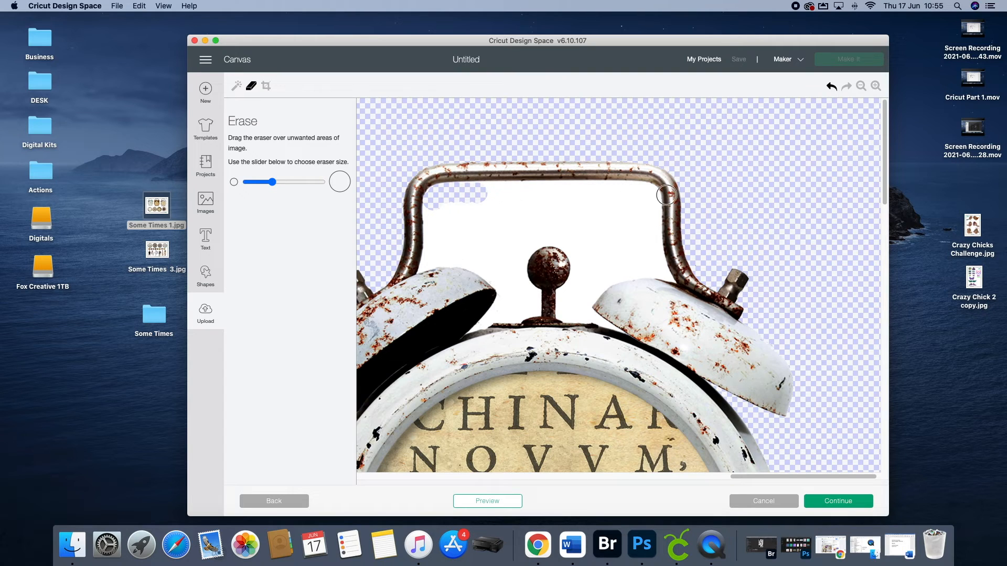
drag(638, 192, 651, 206)
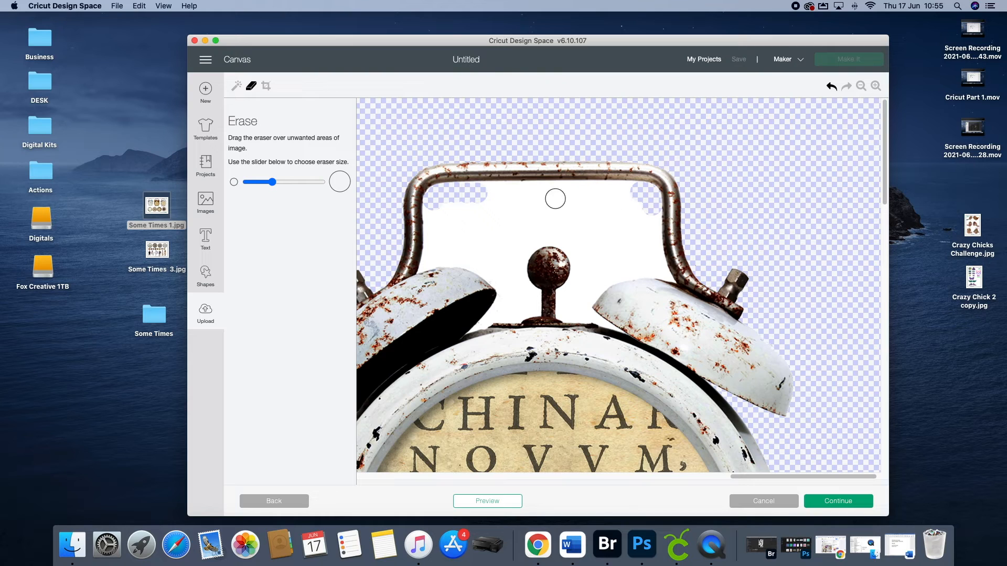
Step: Erase most of the white inside the white clock's handle with the largest eraser, using a smaller one around the knob
drag(273, 182, 322, 182)
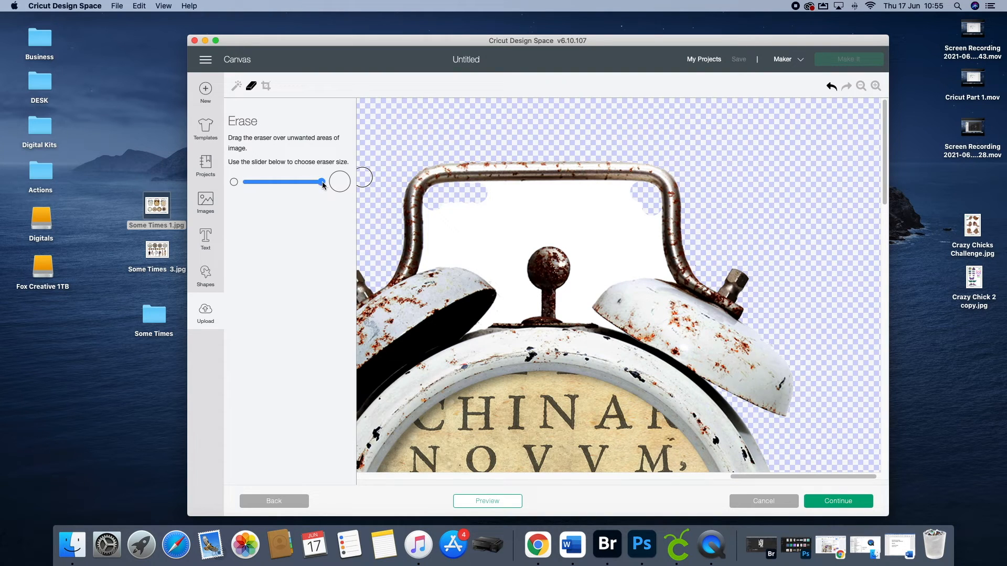
drag(479, 207, 628, 207)
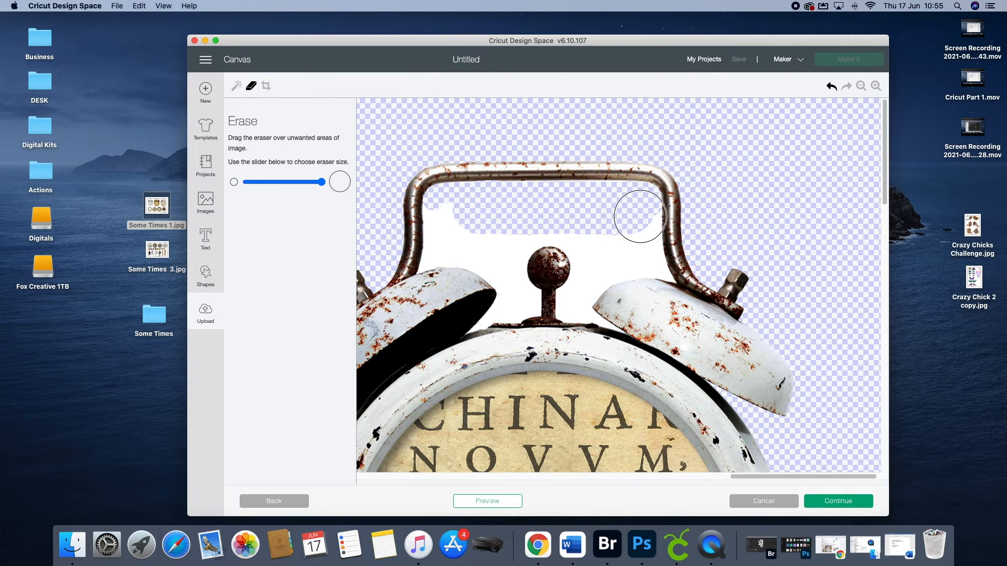
mouse_move(634, 217)
mouse_down()
mouse_move(634, 257)
mouse_move(598, 250)
mouse_move(591, 234)
mouse_move(549, 219)
mouse_move(509, 231)
mouse_move(505, 242)
mouse_up()
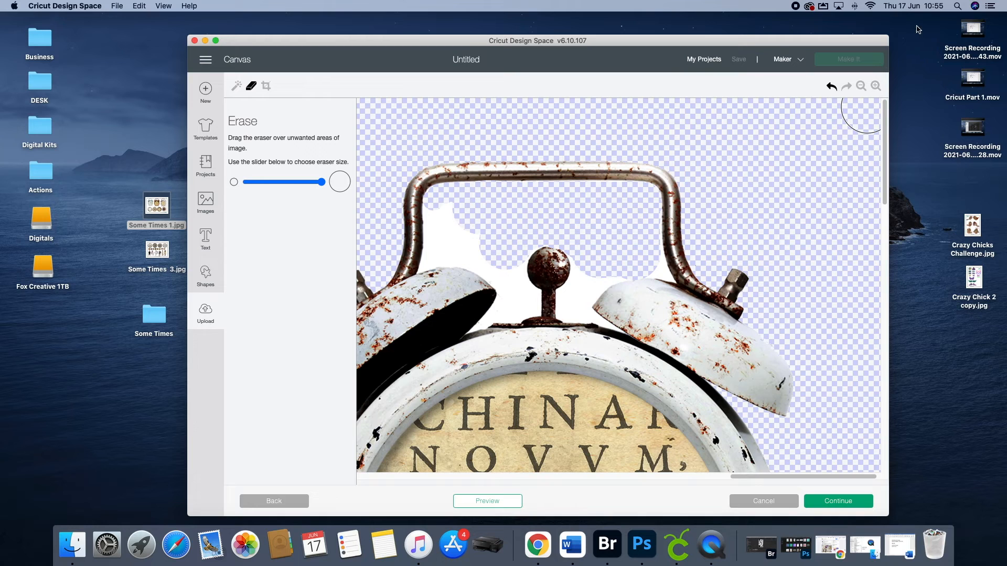
click(831, 87)
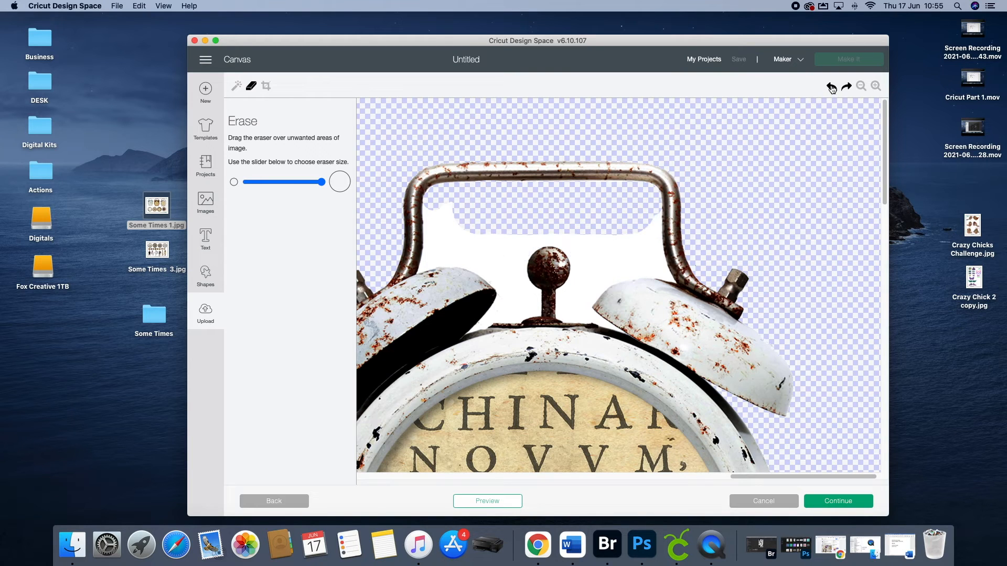
click(846, 87)
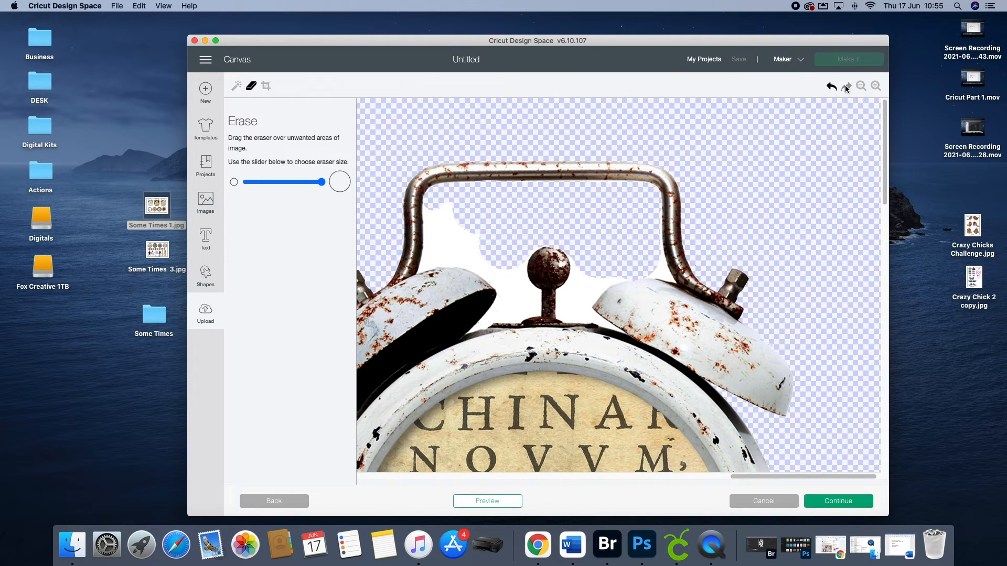
mouse_move(435, 236)
mouse_down()
mouse_move(449, 218)
mouse_move(462, 242)
mouse_move(494, 236)
mouse_move(490, 252)
mouse_up()
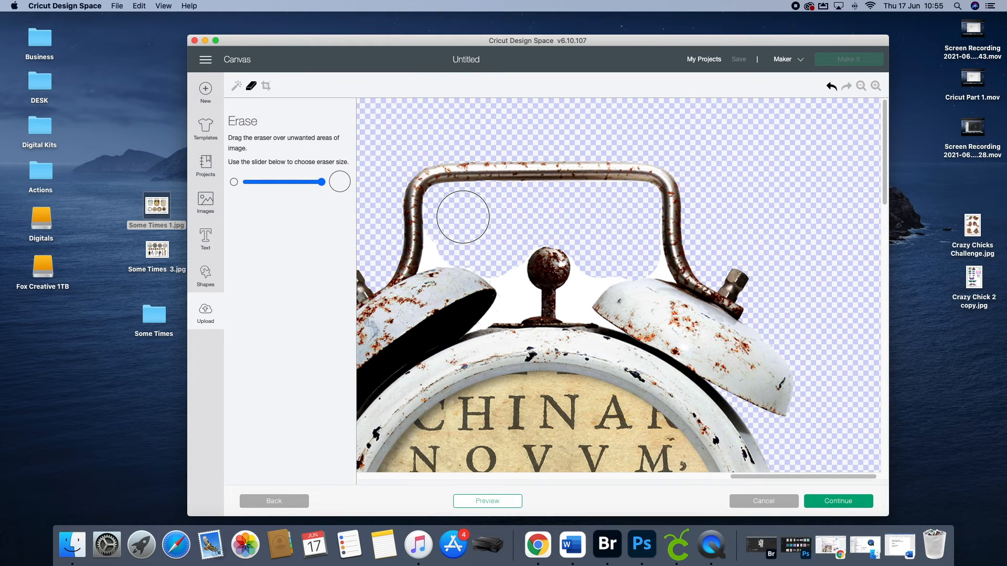
drag(322, 182, 280, 184)
mouse_move(490, 270)
mouse_down()
mouse_move(508, 288)
mouse_move(517, 260)
mouse_move(526, 296)
mouse_move(540, 235)
mouse_move(518, 248)
mouse_move(579, 247)
mouse_move(573, 294)
mouse_move(585, 270)
mouse_move(619, 268)
mouse_move(575, 304)
mouse_up()
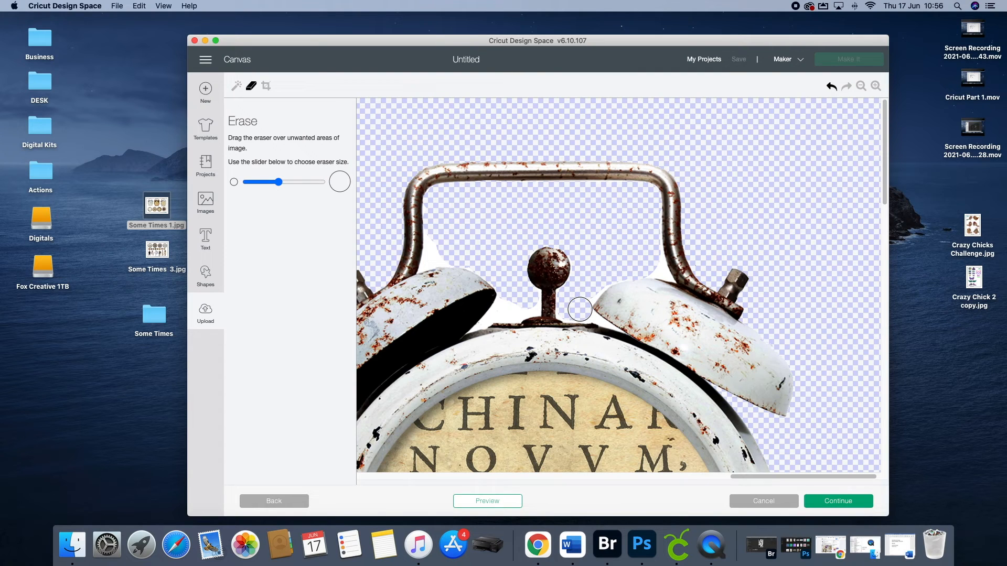
Step: Remove the leftover white patches beside the knob and handle of the white alarm clock with Select & erase
drag(278, 182, 264, 182)
click(236, 86)
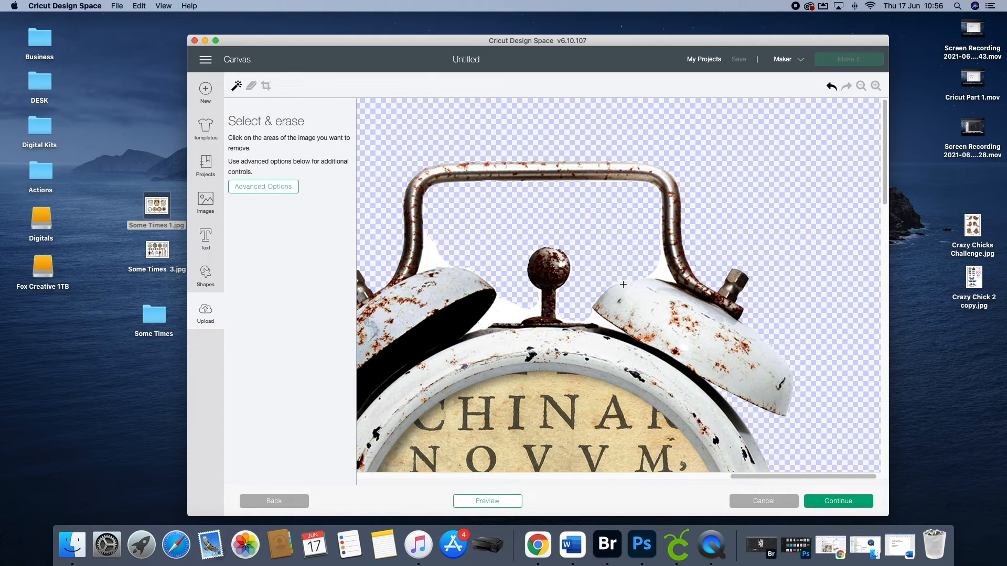
click(501, 313)
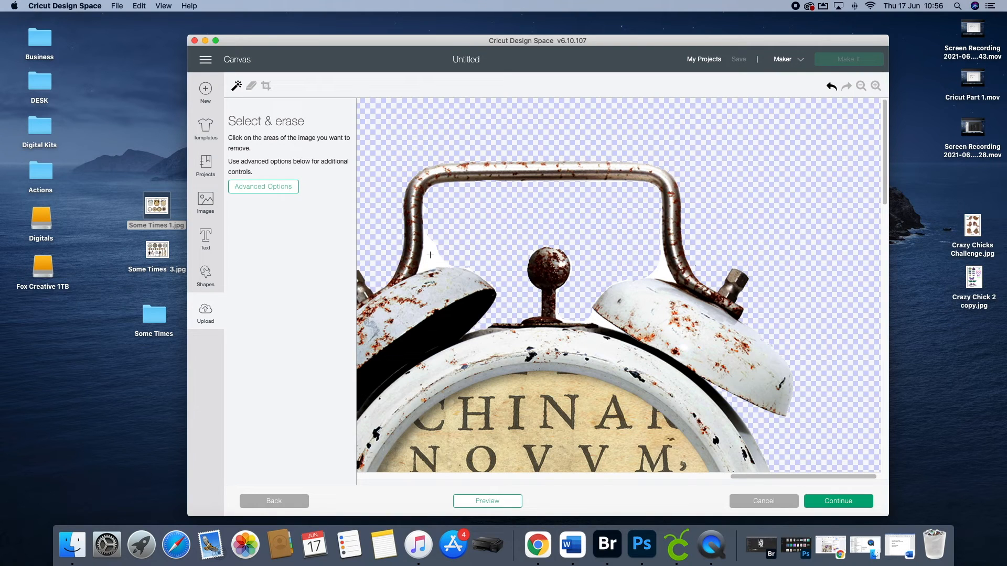
click(430, 255)
click(596, 320)
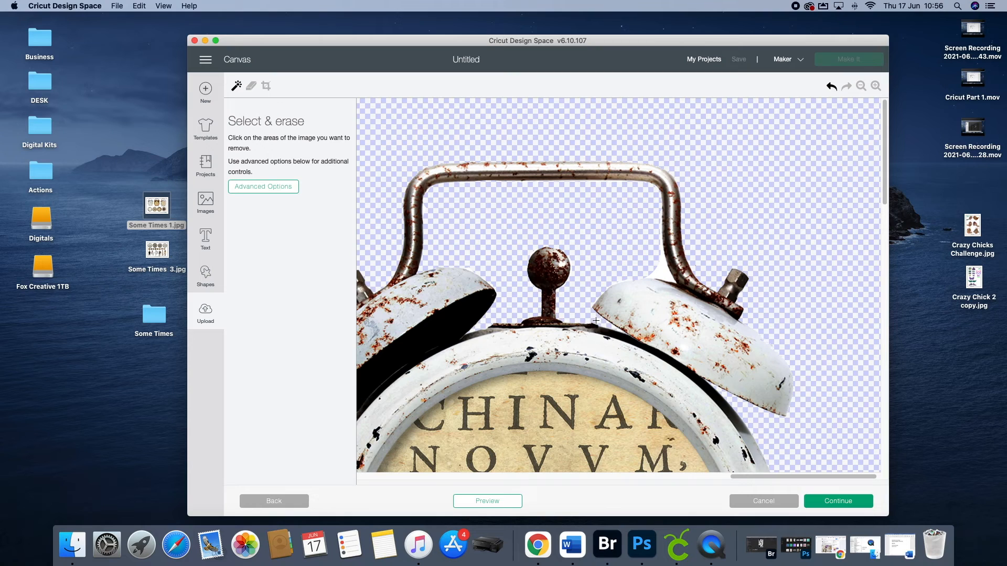
click(658, 268)
Step: Erase the LoveJunkJournals Some Times text and Creative logo with the largest eraser and continue to the upload type selection
click(861, 87)
click(861, 87)
click(861, 87)
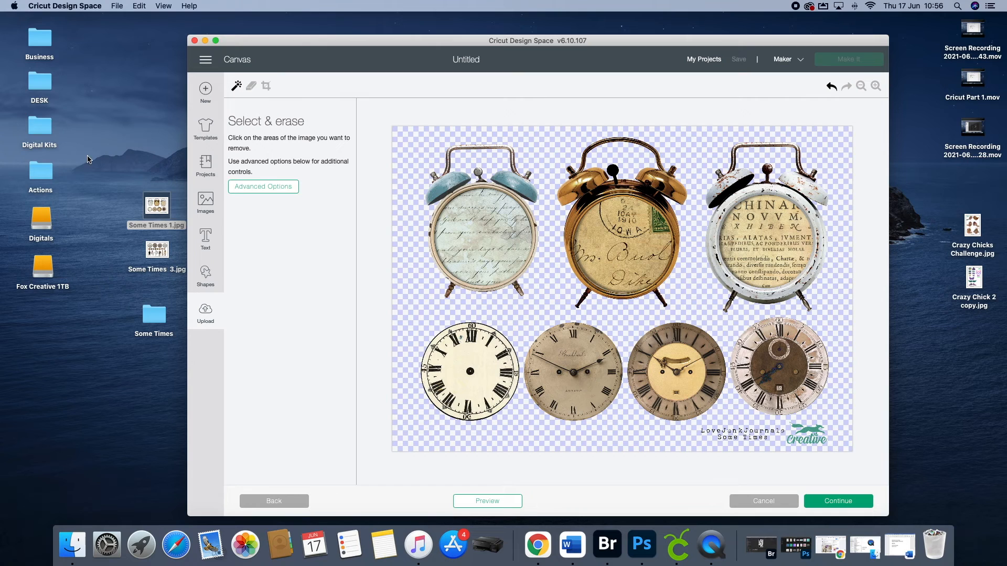
click(251, 87)
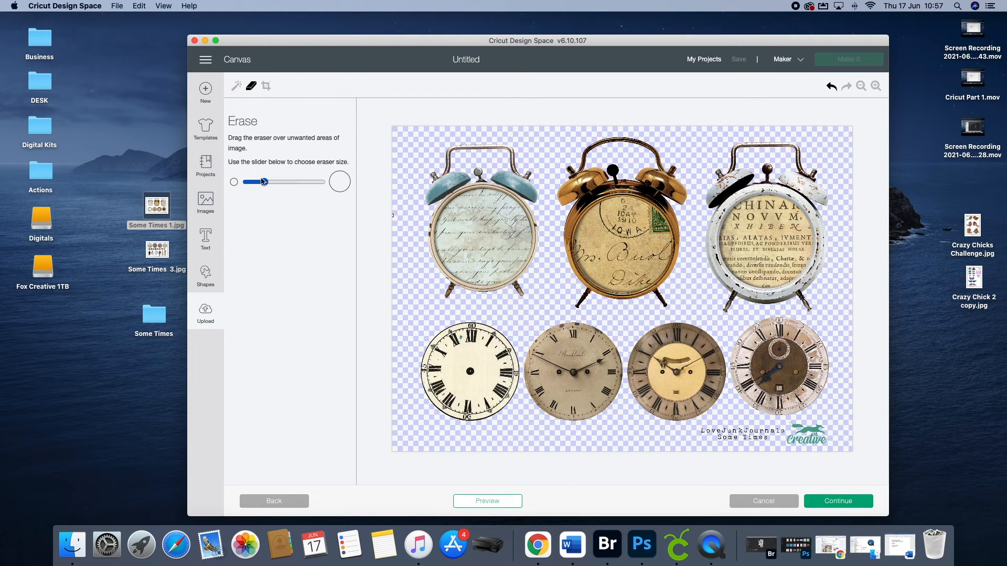
drag(264, 182, 321, 182)
mouse_move(702, 434)
mouse_down()
mouse_move(828, 427)
mouse_move(702, 441)
mouse_move(836, 440)
mouse_up()
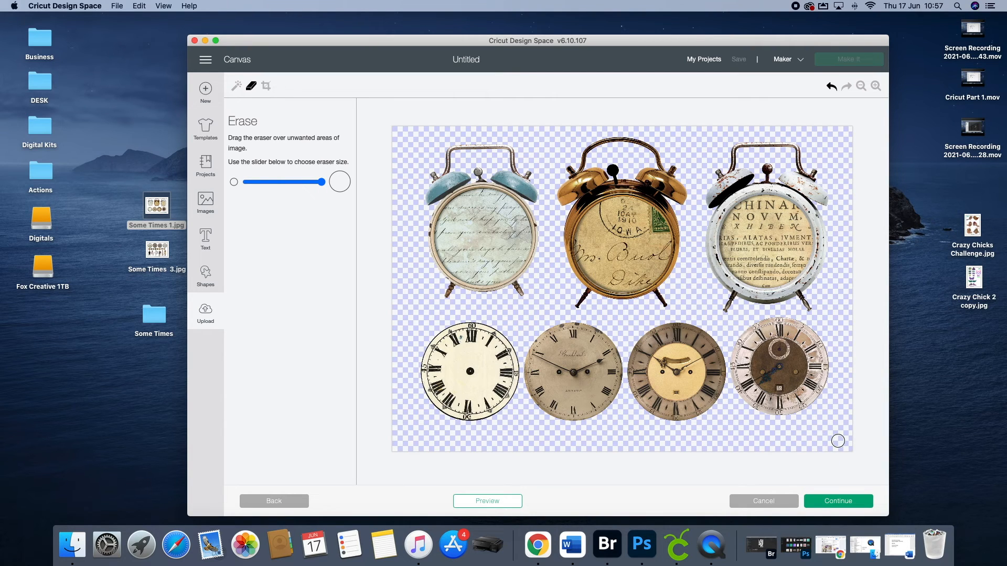
click(830, 502)
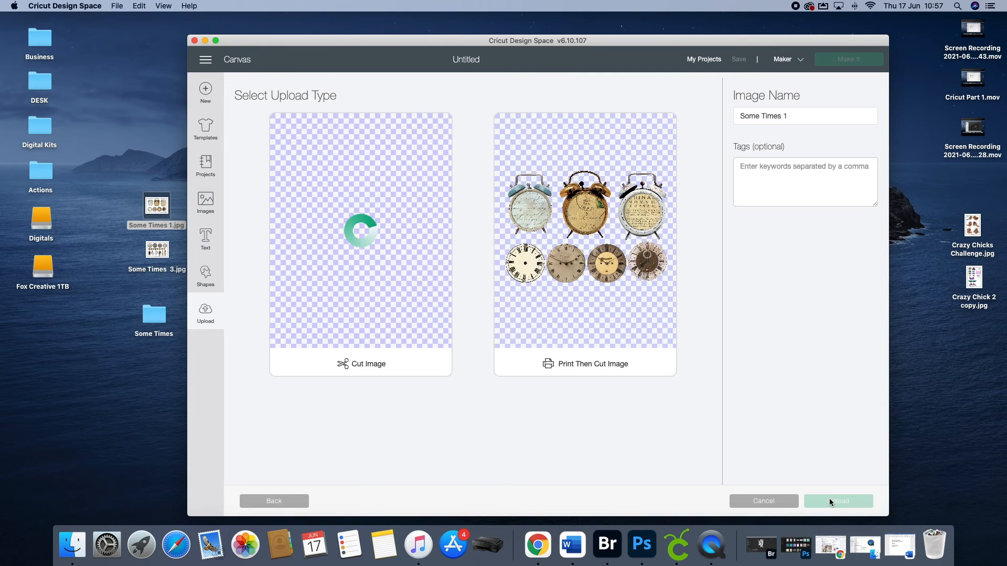